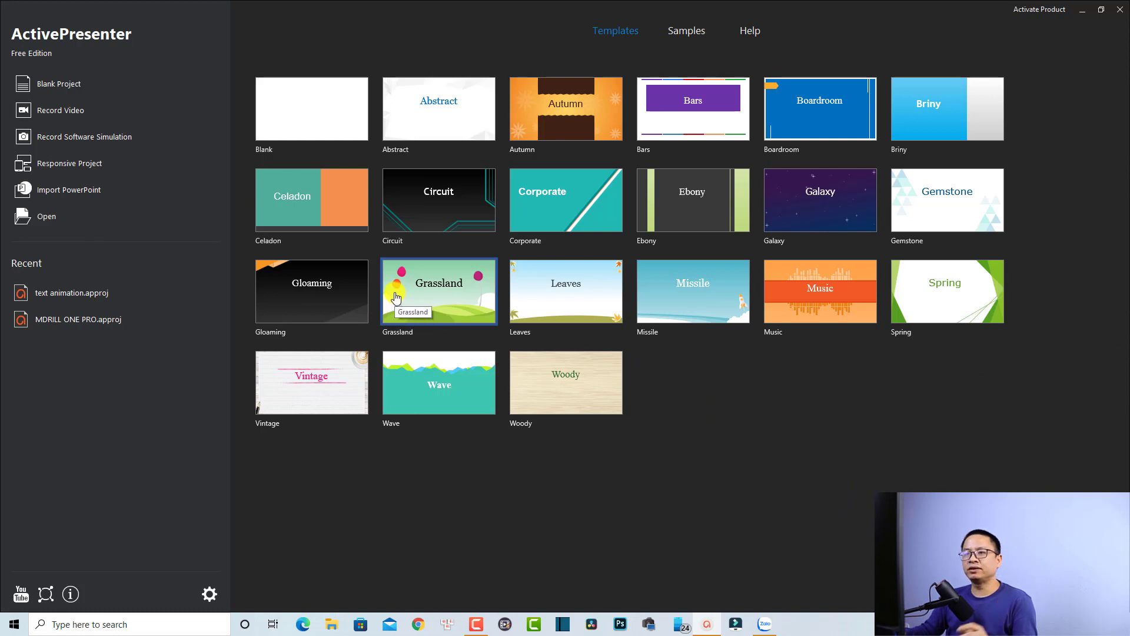
- Create a blank project, delete the title and subtitle placeholders, and apply the black background preset
{"action": "left_click", "coordinate": [46, 87]}
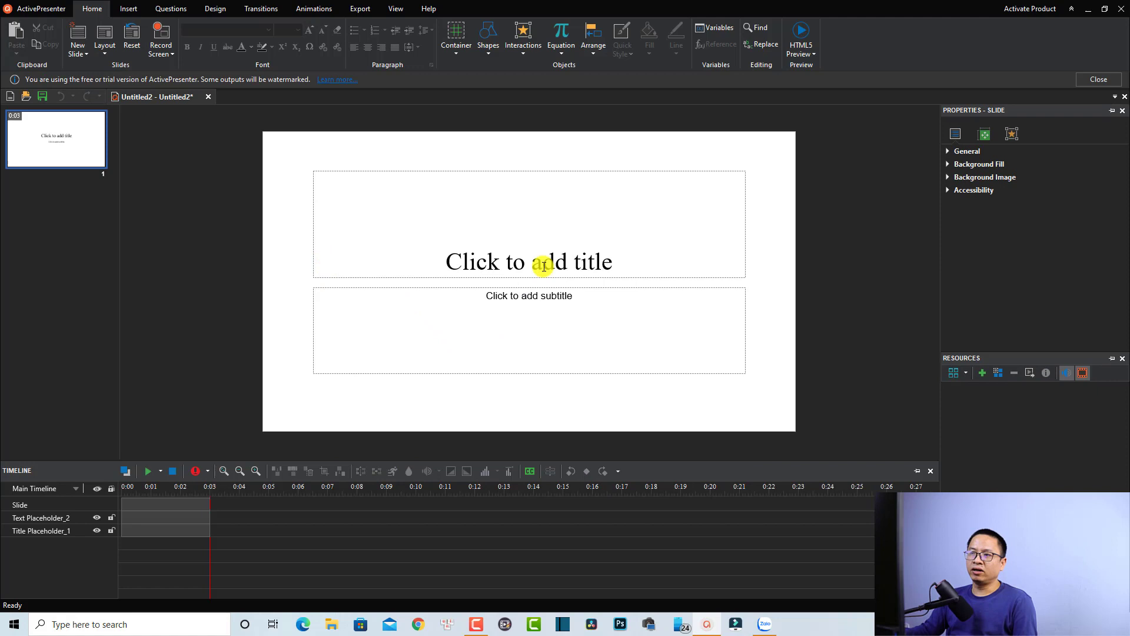
{"action": "left_click", "coordinate": [165, 517]}
{"action": "left_click", "coordinate": [155, 531], "text": "ctrl"}
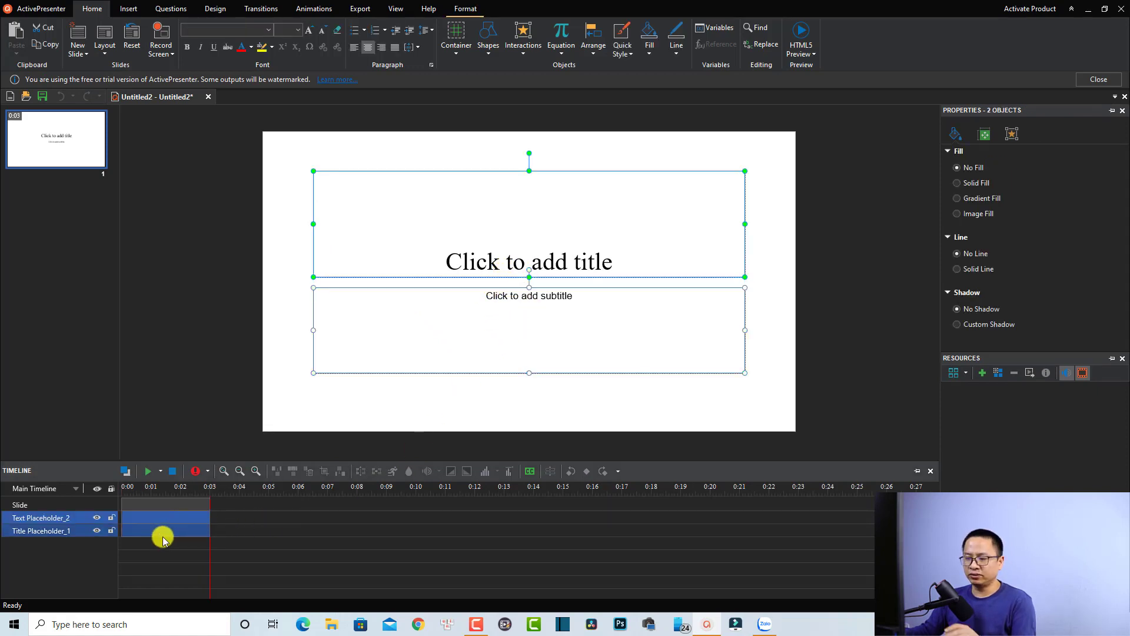
{"action": "key", "text": "Delete"}
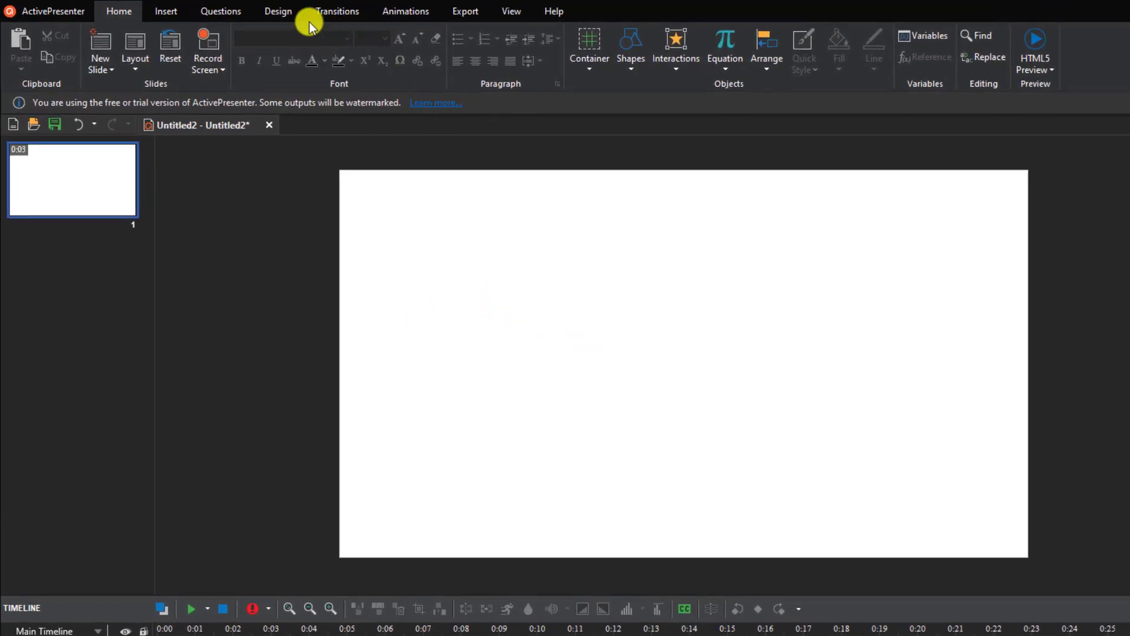
{"action": "left_click", "coordinate": [277, 11]}
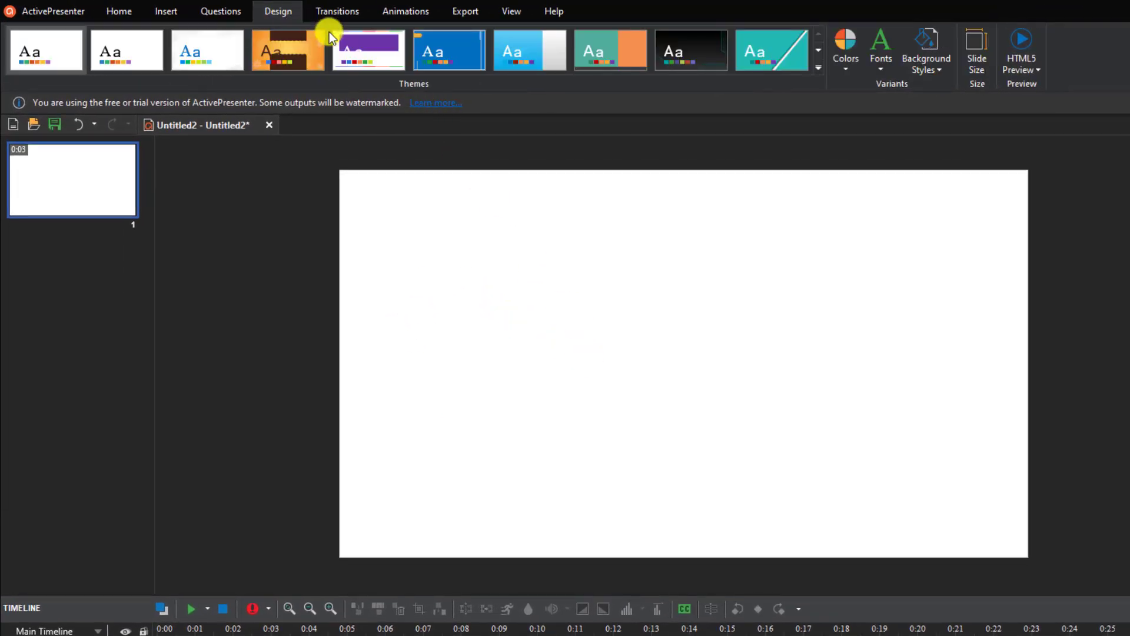
{"action": "left_click", "coordinate": [936, 70]}
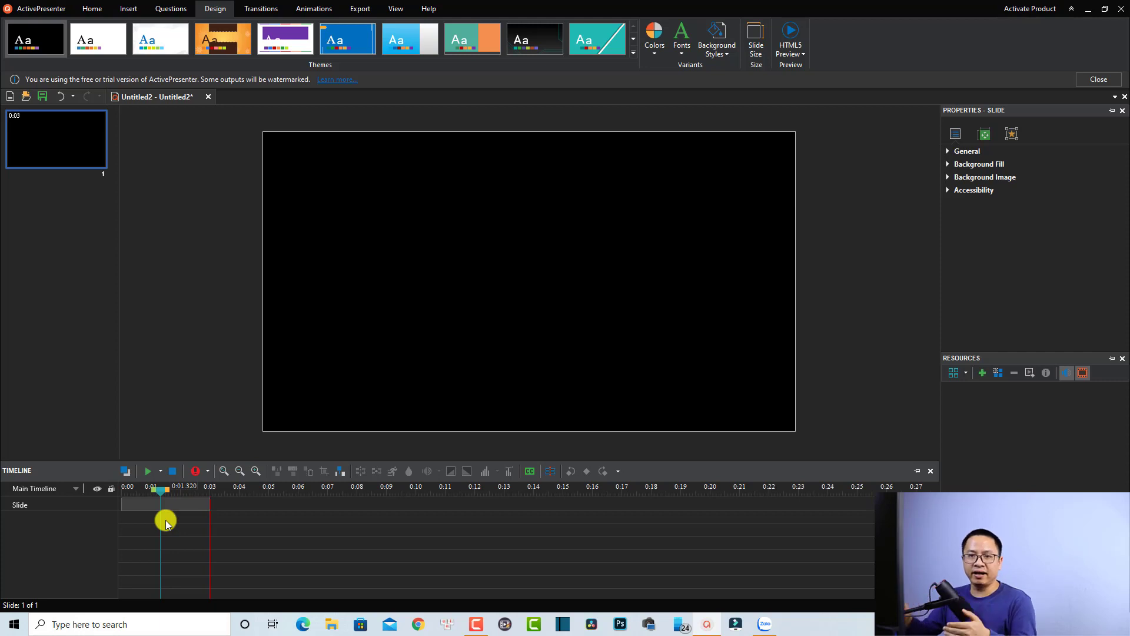
- Set the slide size to the 1920x1080 - 1080p Full HD preset
{"action": "left_click", "coordinate": [754, 40]}
{"action": "left_click", "coordinate": [485, 260]}
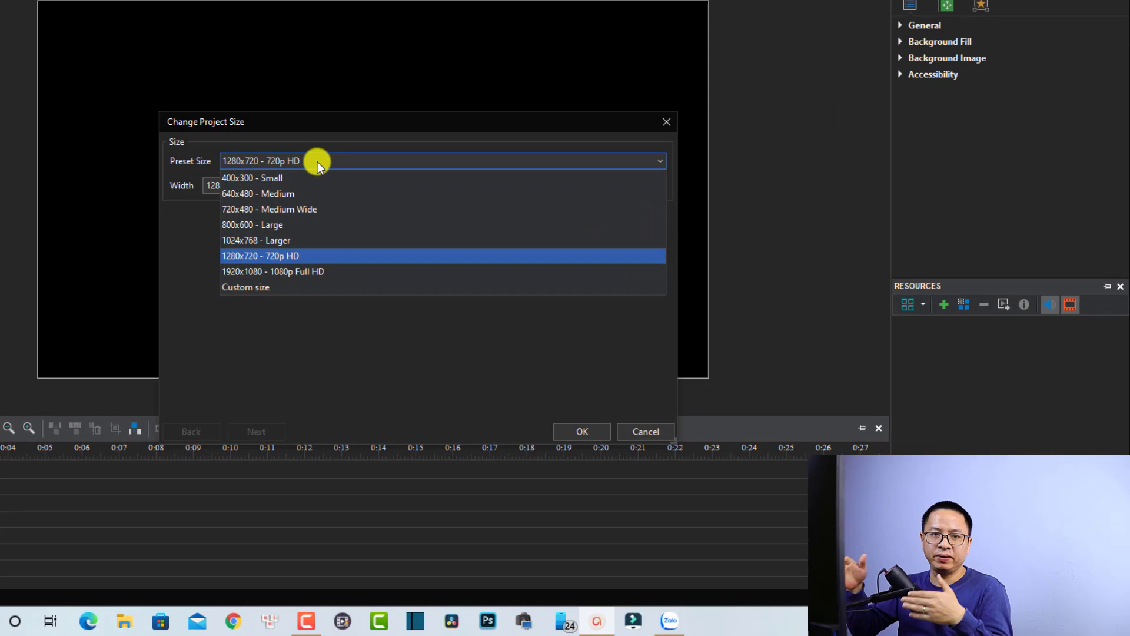
{"action": "left_click", "coordinate": [249, 277]}
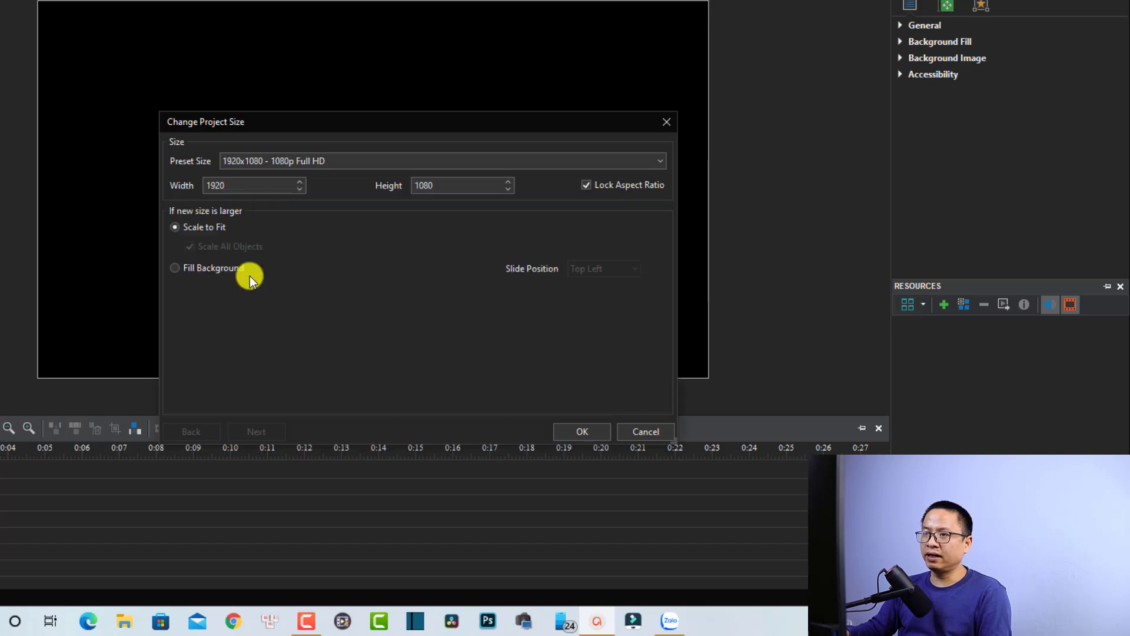
{"action": "left_click", "coordinate": [583, 432]}
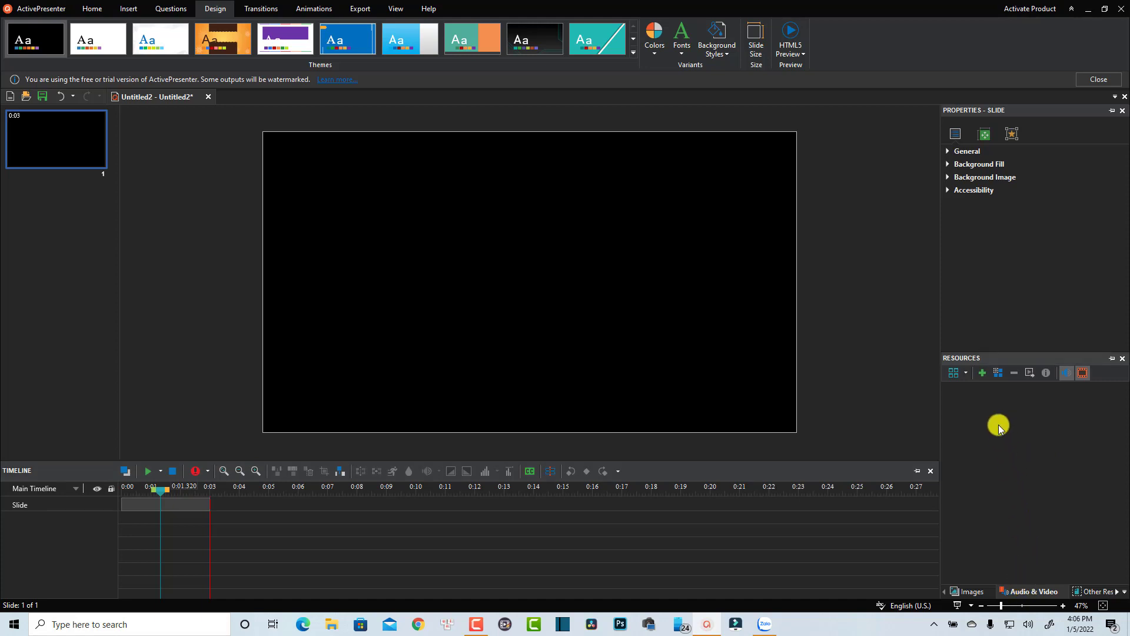
- Import Harbor - 6119.mp4, Food - 24999.mp4 and Woman - 86378.mp4 from Downloads into Resources
{"action": "left_click", "coordinate": [983, 373]}
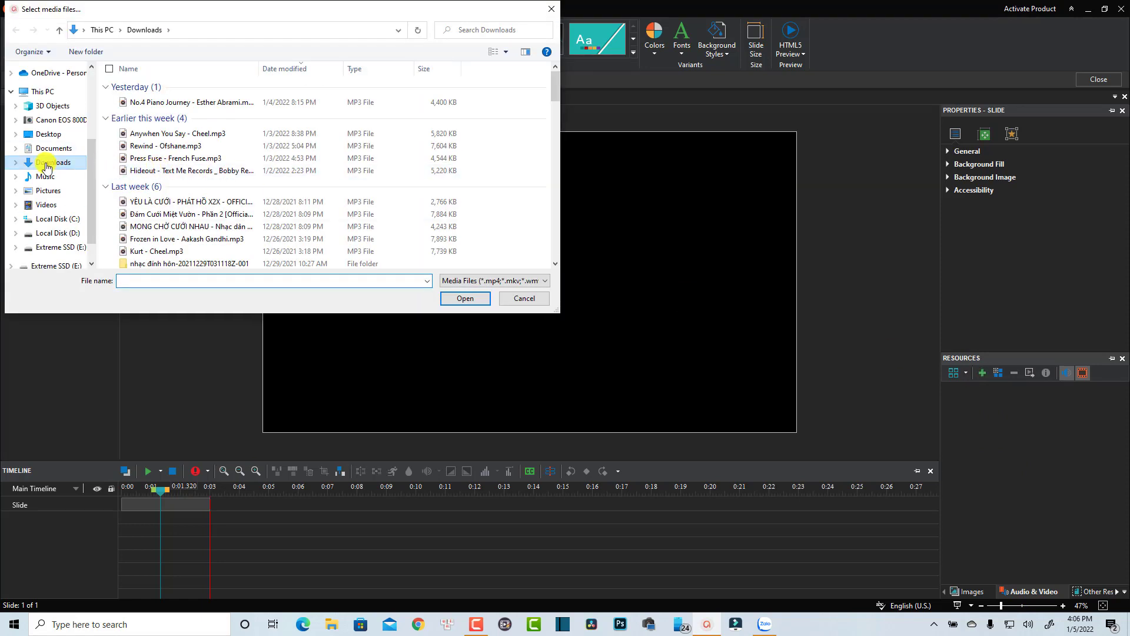
{"action": "scroll", "coordinate": [154, 212], "scroll_direction": "down", "scroll_amount": 5}
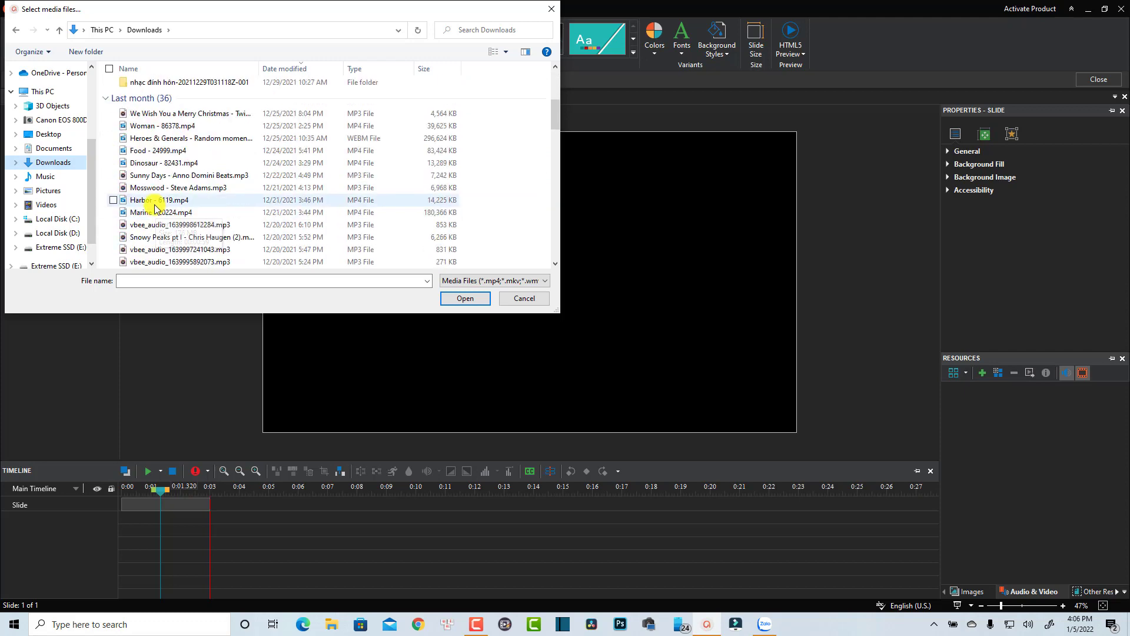
{"action": "left_click", "coordinate": [114, 200]}
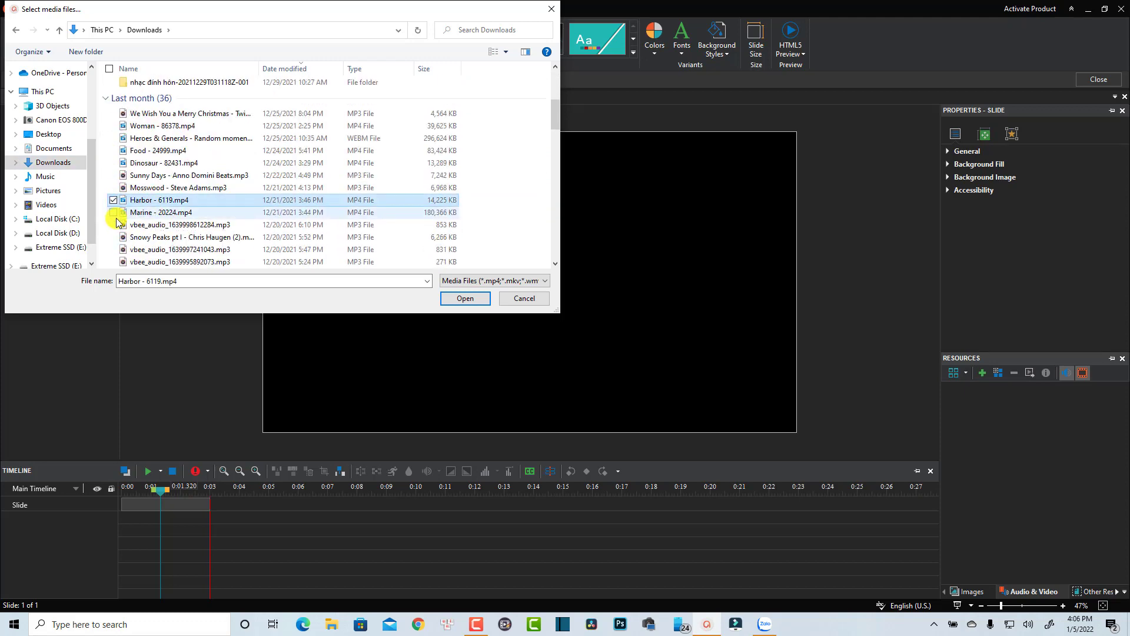
{"action": "left_click", "coordinate": [114, 151]}
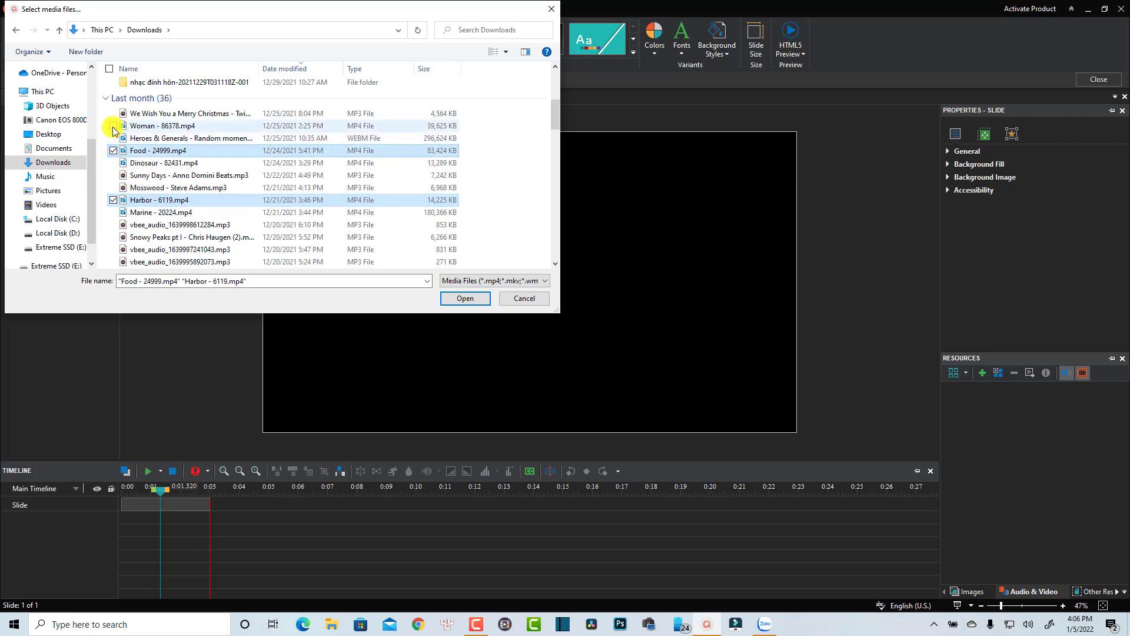
{"action": "left_click", "coordinate": [114, 126]}
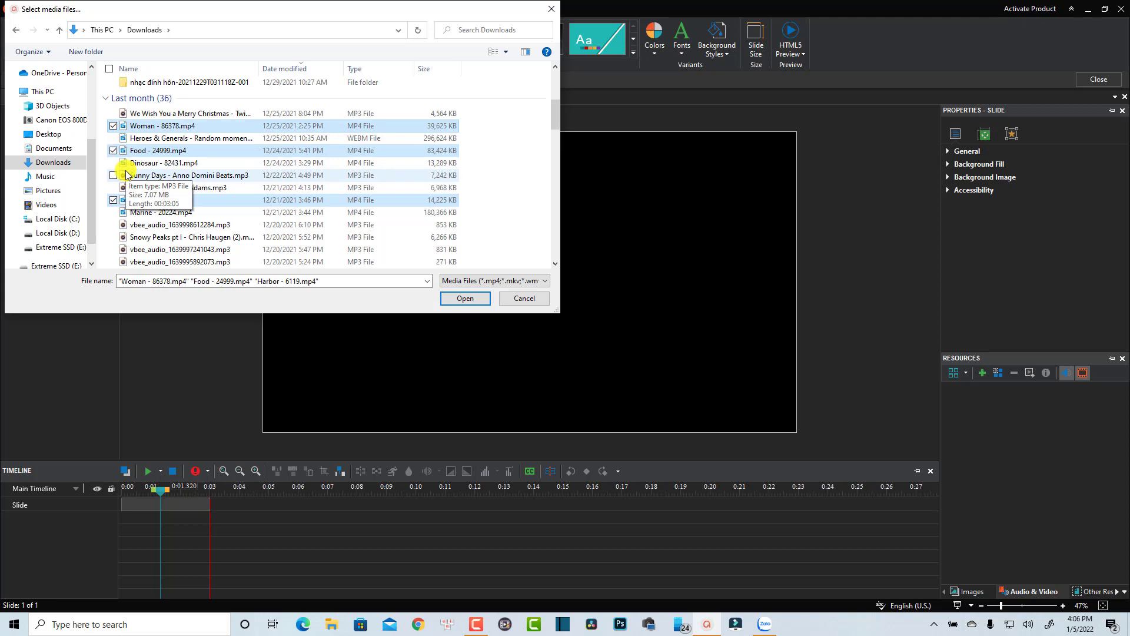
{"action": "left_click", "coordinate": [453, 299]}
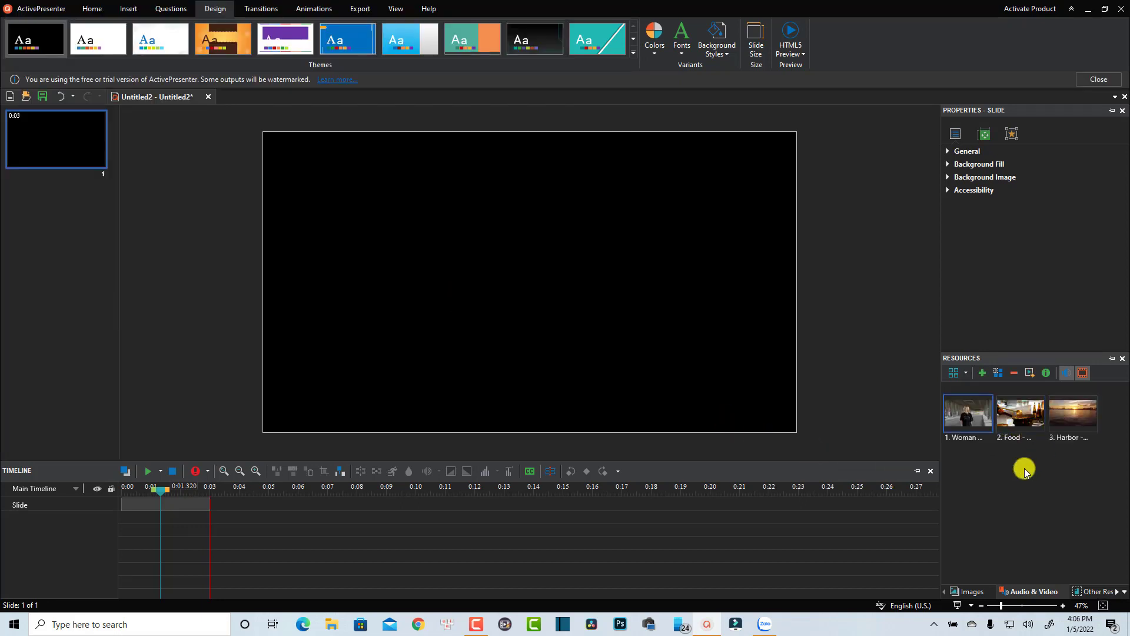
- Place the Harbor video on the slide at full size, starting at 0:00
{"action": "left_click", "coordinate": [1027, 421]}
{"action": "left_click", "coordinate": [1069, 414]}
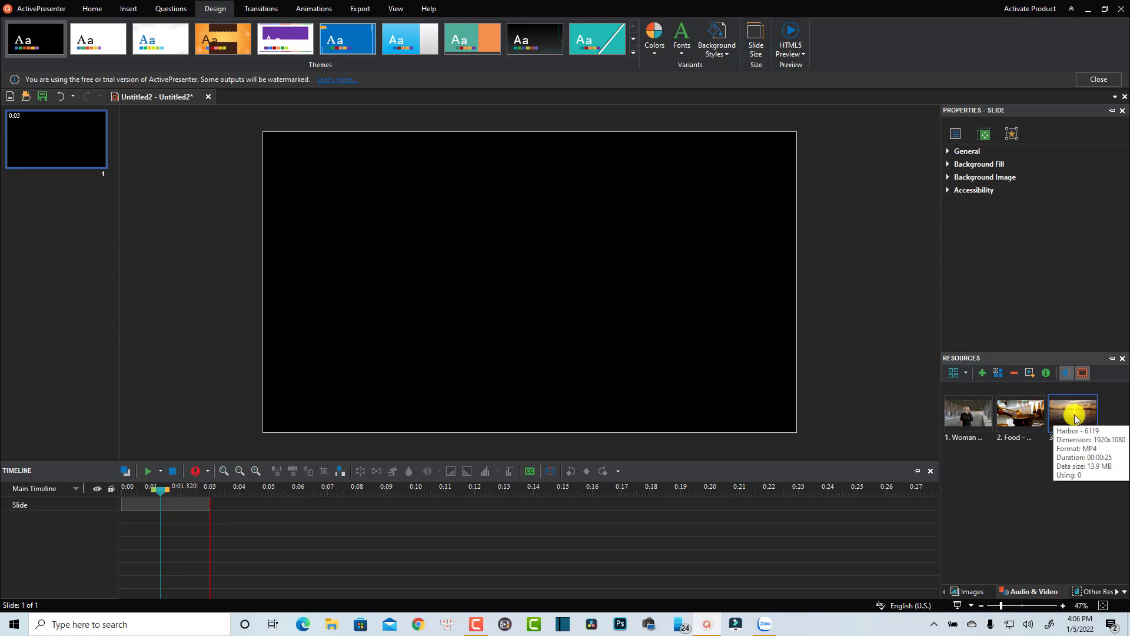
{"action": "left_click_drag", "start_coordinate": [1075, 418], "coordinate": [463, 335]}
{"action": "left_click_drag", "start_coordinate": [543, 321], "coordinate": [469, 234]}
{"action": "scroll", "coordinate": [470, 234], "scroll_direction": "up", "scroll_amount": 2}
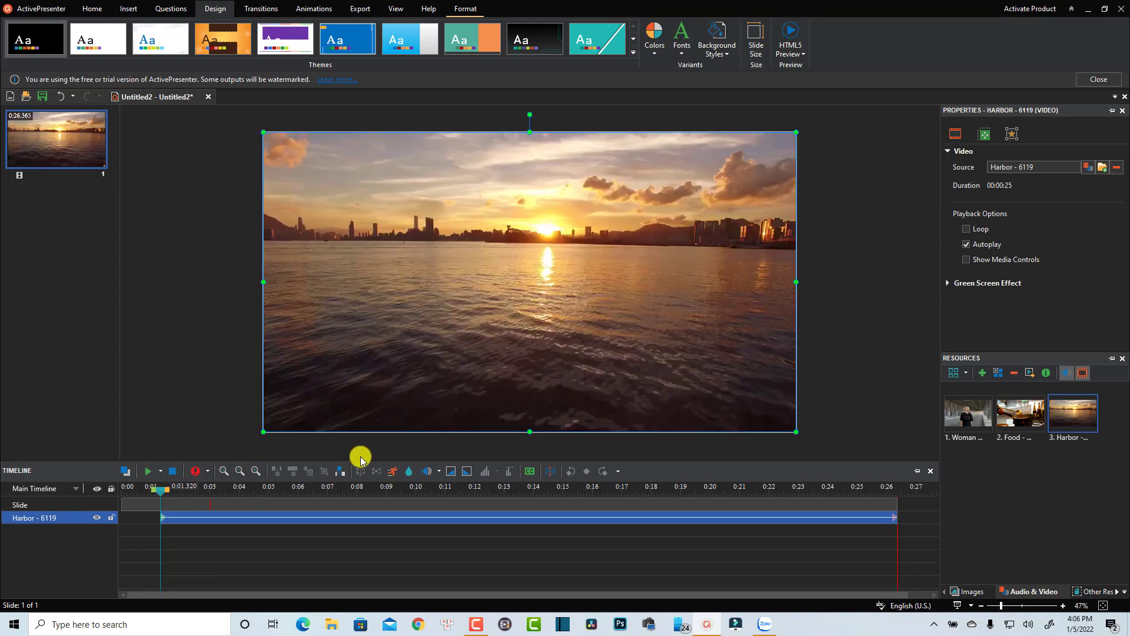
{"action": "left_click_drag", "start_coordinate": [305, 519], "coordinate": [242, 520]}
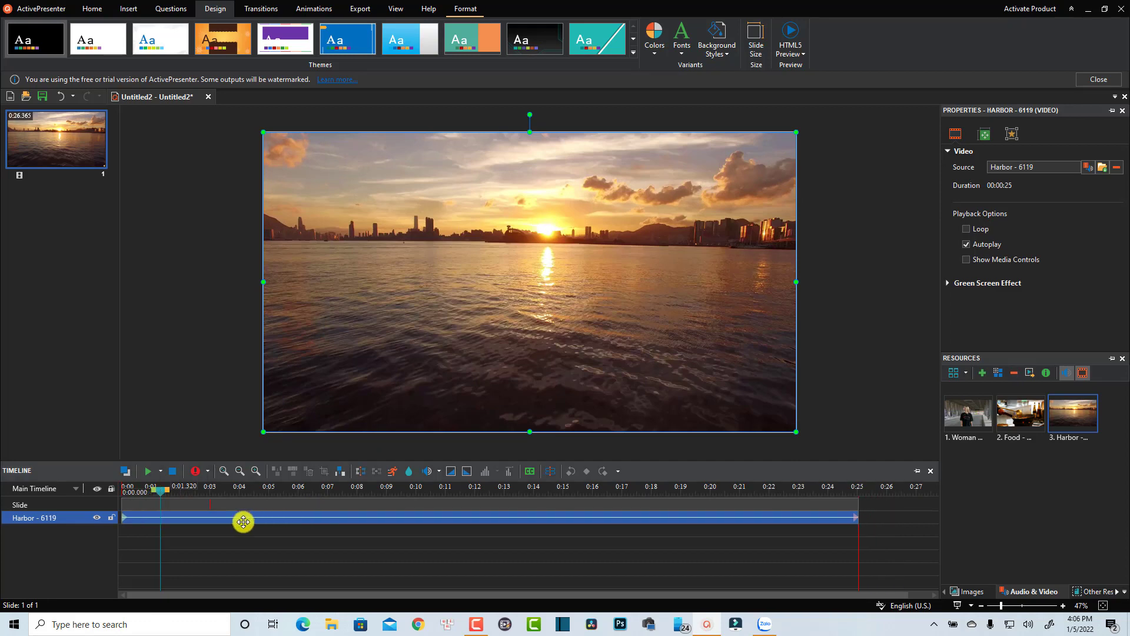
- Split the Harbor clip at 0:03.911 and delete the part after the split
{"action": "left_click", "coordinate": [232, 542]}
{"action": "left_click", "coordinate": [127, 489]}
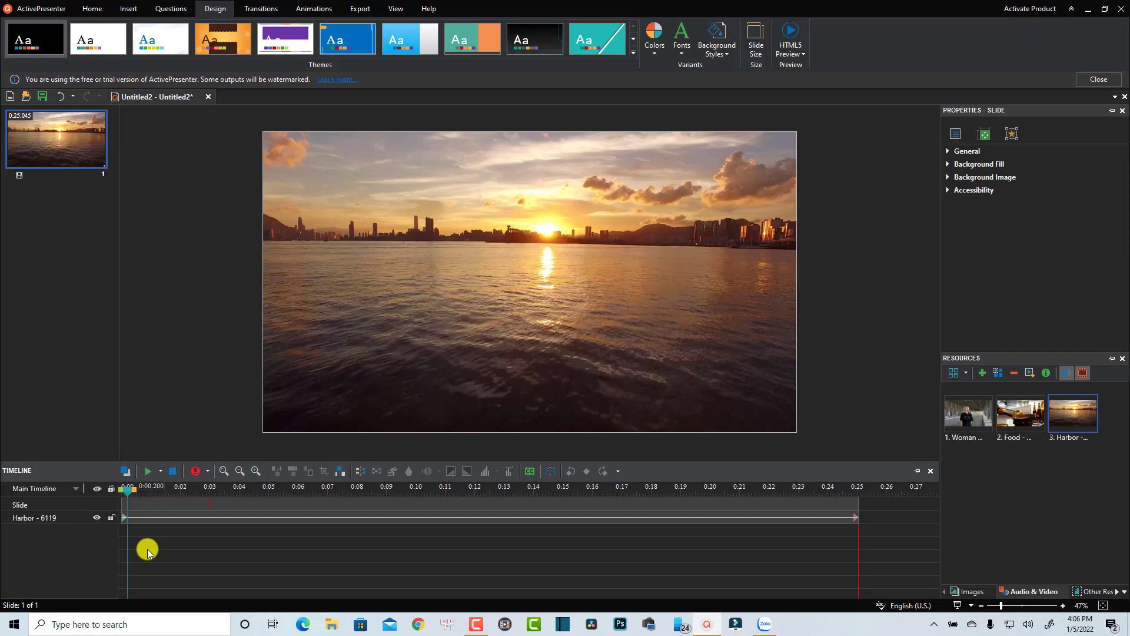
{"action": "key", "text": "space"}
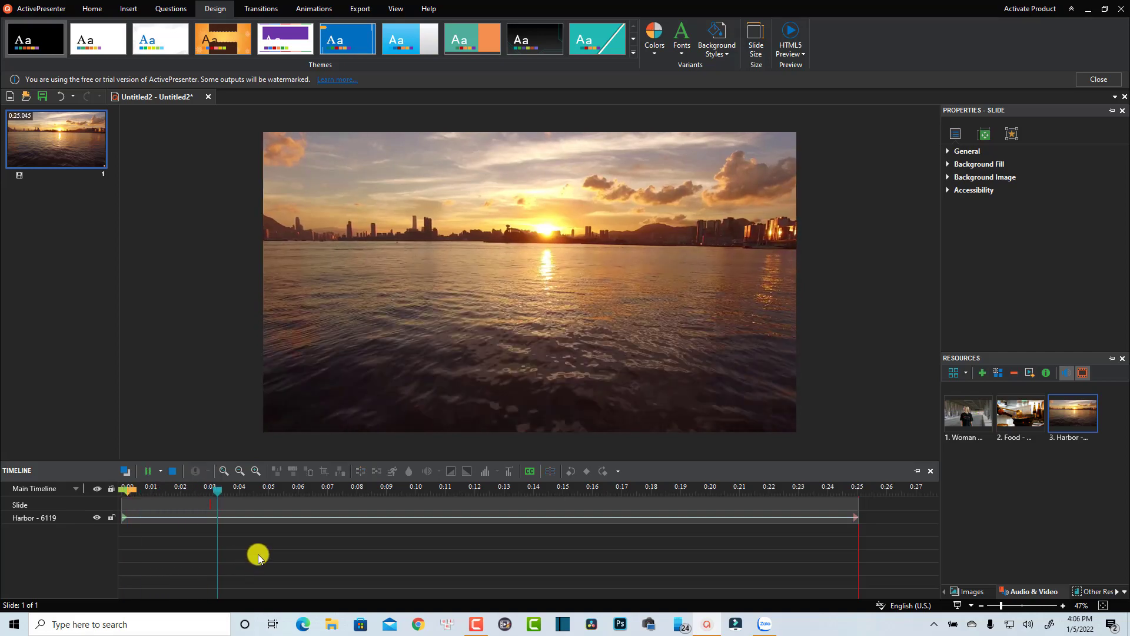
{"action": "key", "text": "space"}
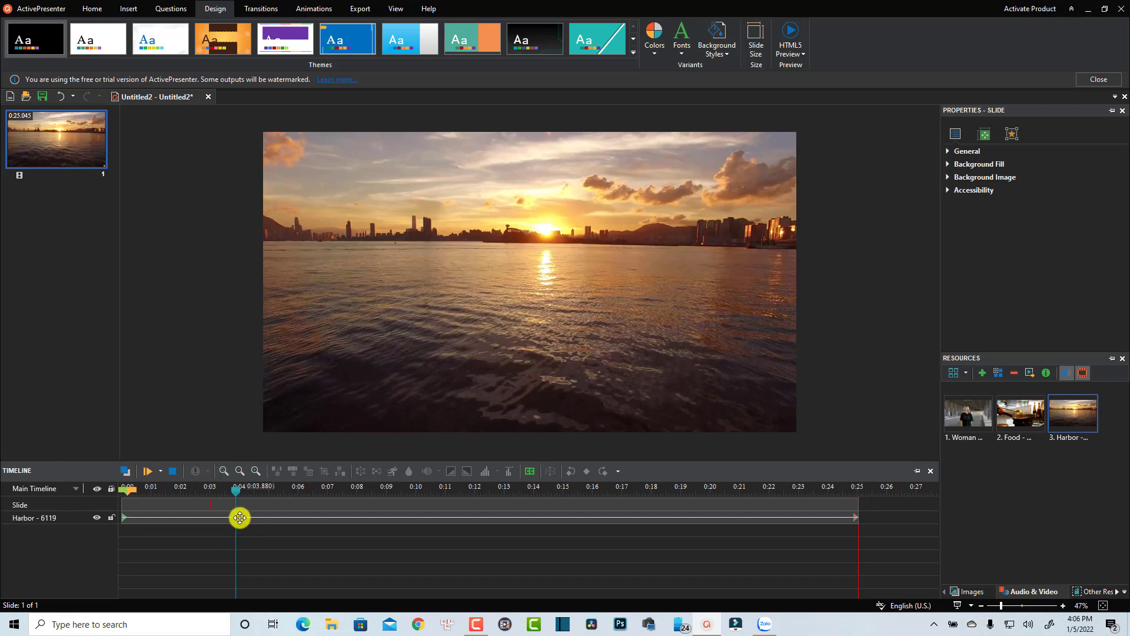
{"action": "left_click", "coordinate": [240, 518]}
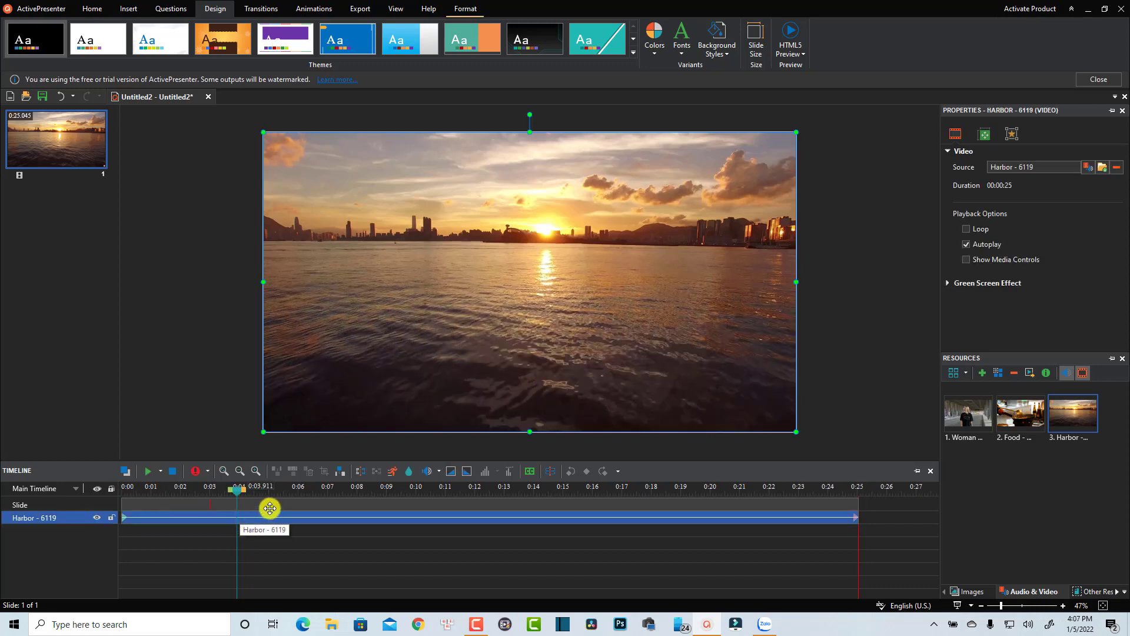
{"action": "left_click", "coordinate": [361, 473]}
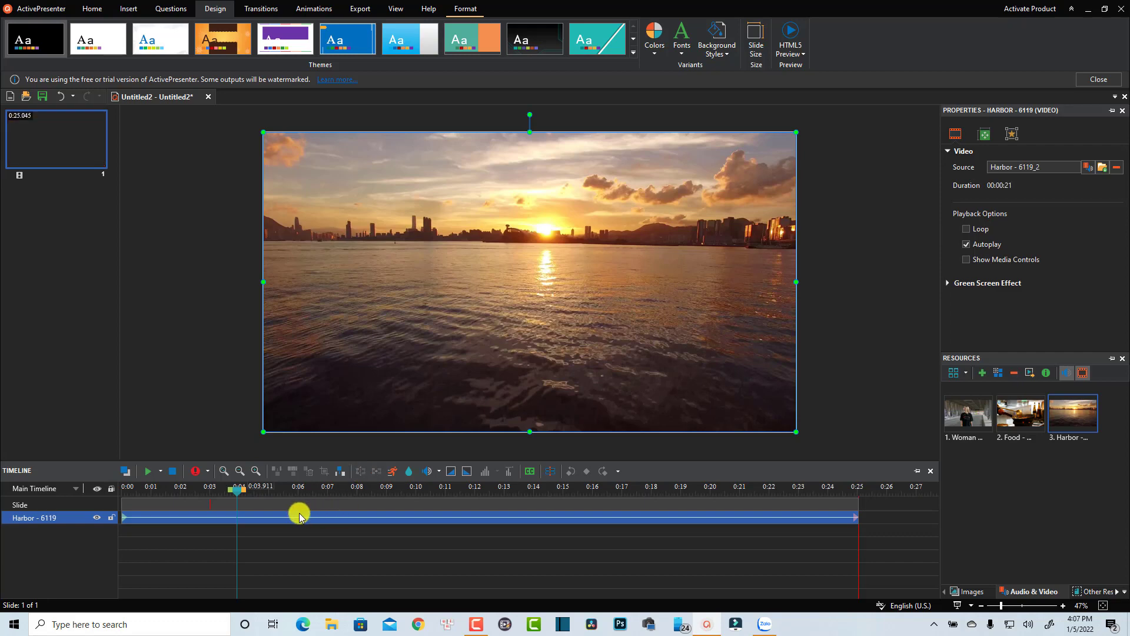
{"action": "key", "text": "Delete"}
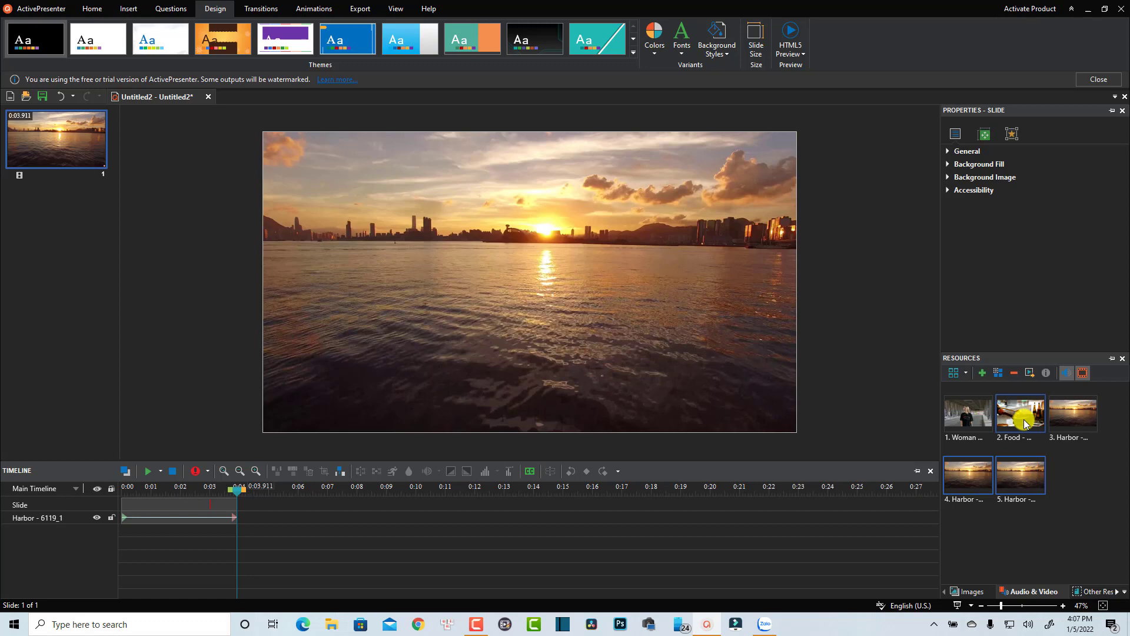
- Place the Food video on the slide and resize it to fit
{"action": "left_click_drag", "start_coordinate": [1023, 421], "coordinate": [442, 396]}
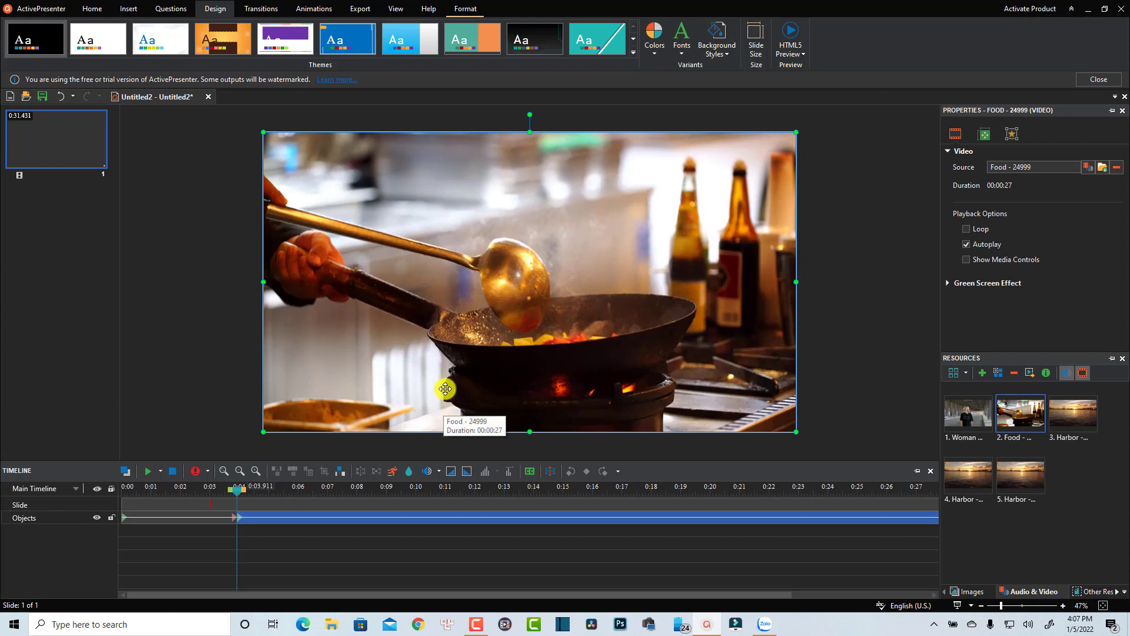
{"action": "left_click_drag", "start_coordinate": [263, 135], "coordinate": [262, 180]}
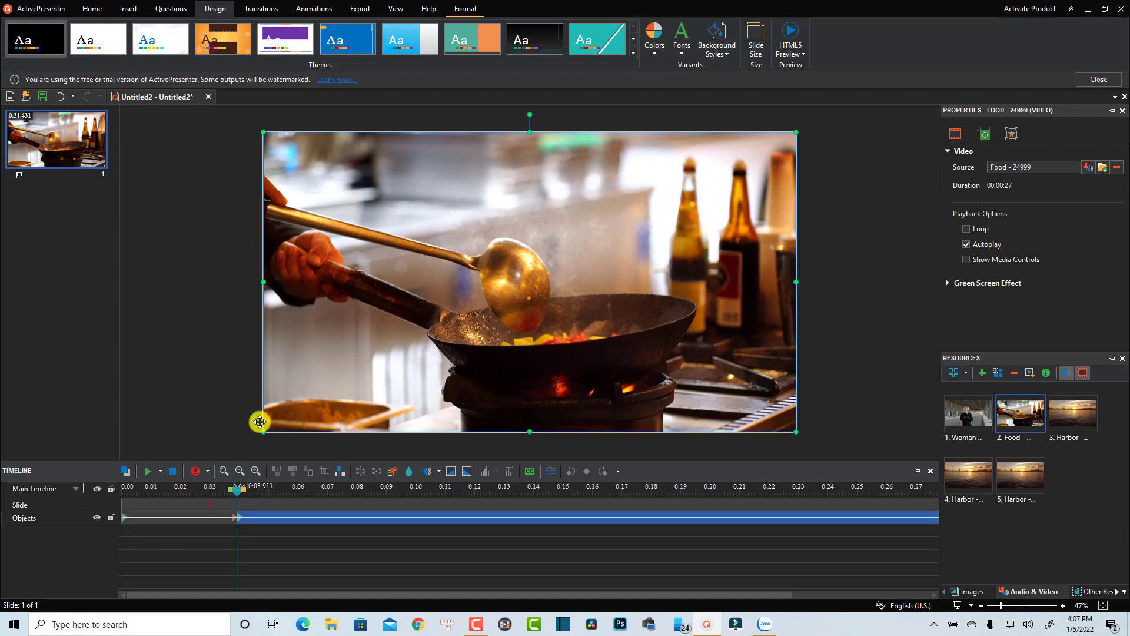
{"action": "left_click", "coordinate": [255, 548]}
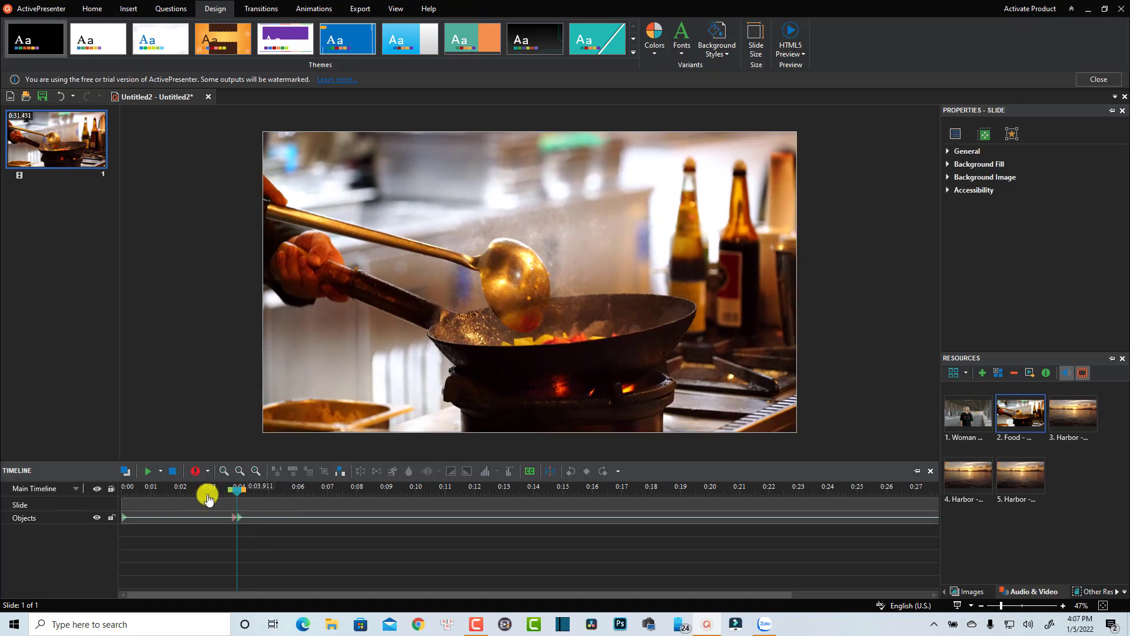
- Play the timeline from 0:02.920, stop around 0:05.5, and select the Harbor clip
{"action": "left_click", "coordinate": [207, 498]}
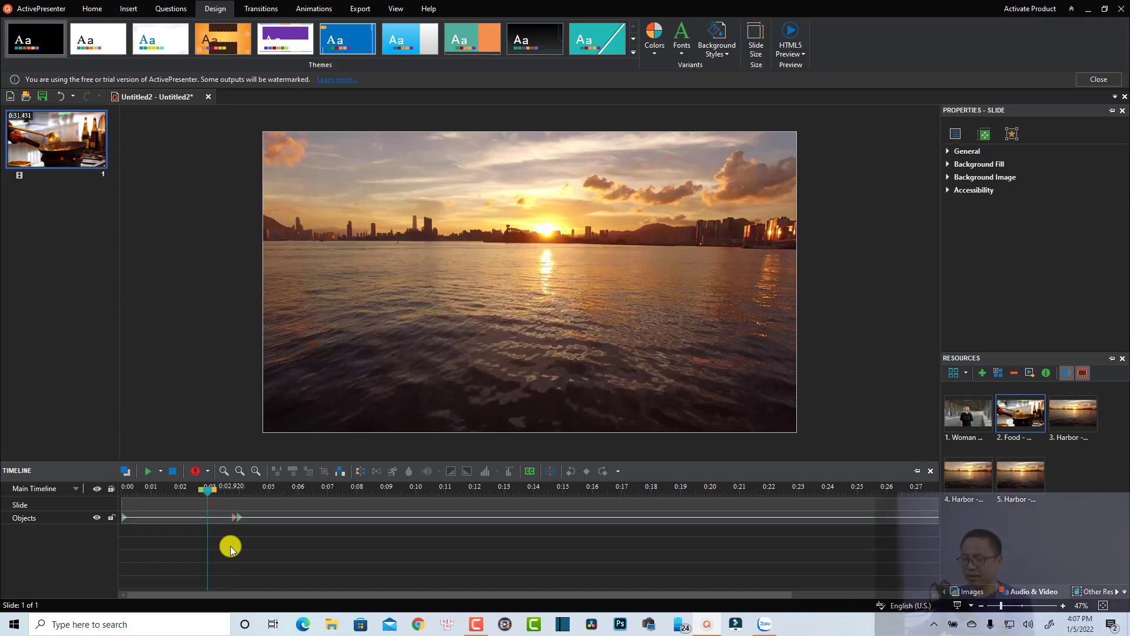
{"action": "key", "text": "space"}
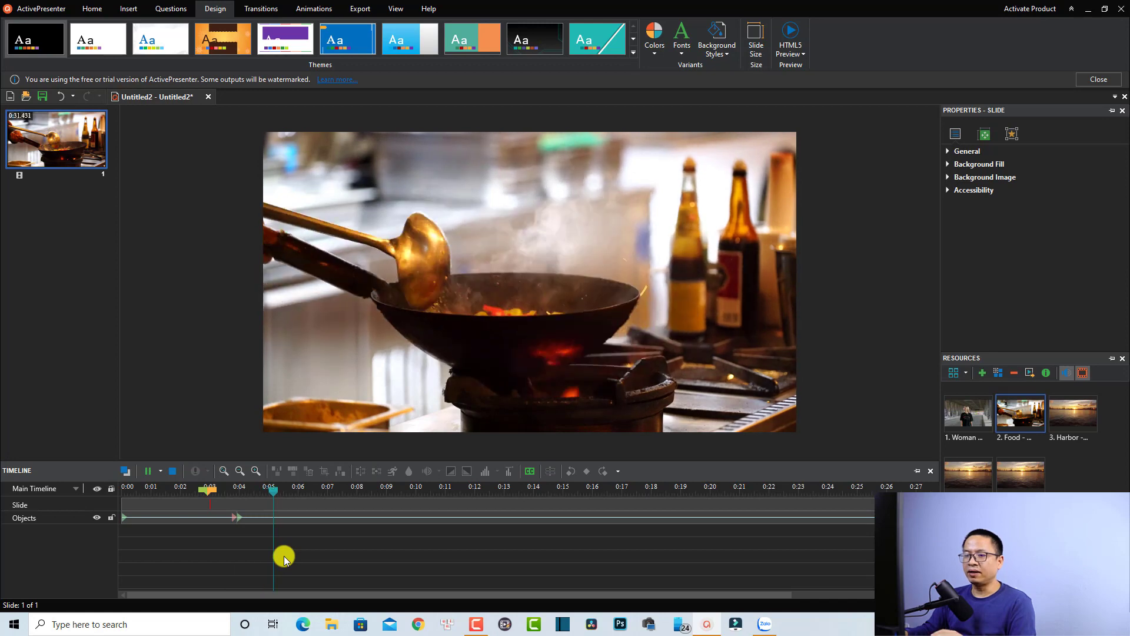
{"action": "key", "text": "space"}
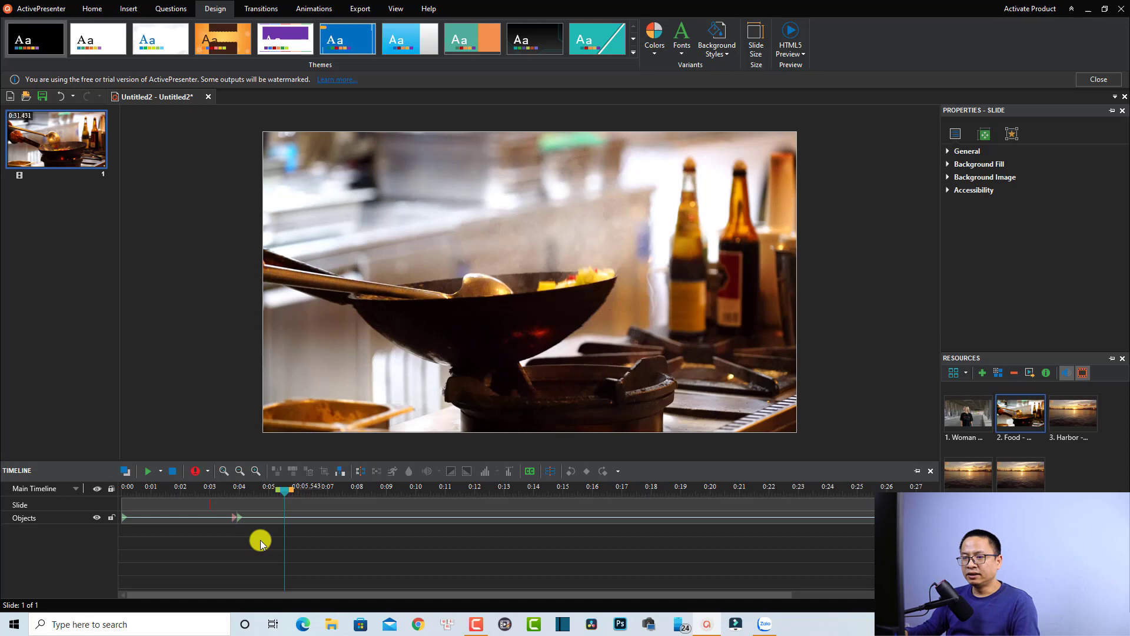
{"action": "left_click", "coordinate": [211, 518]}
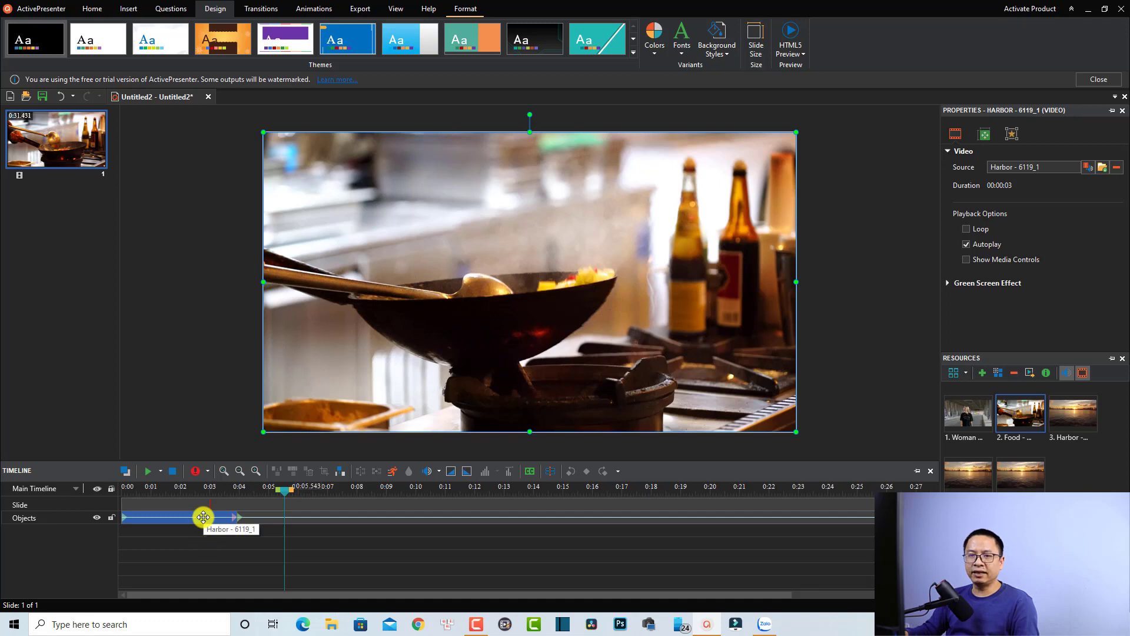
- Move the Harbor - 6119_1 clip down into a new line and set the playhead at its end
{"action": "right_click", "coordinate": [203, 517]}
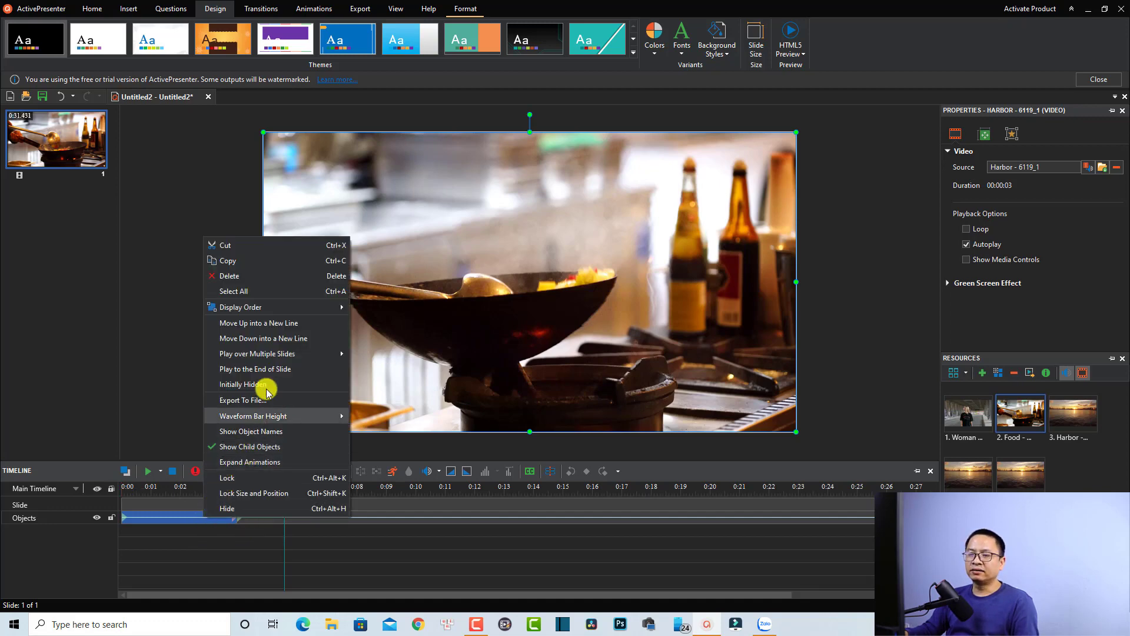
{"action": "left_click", "coordinate": [259, 340]}
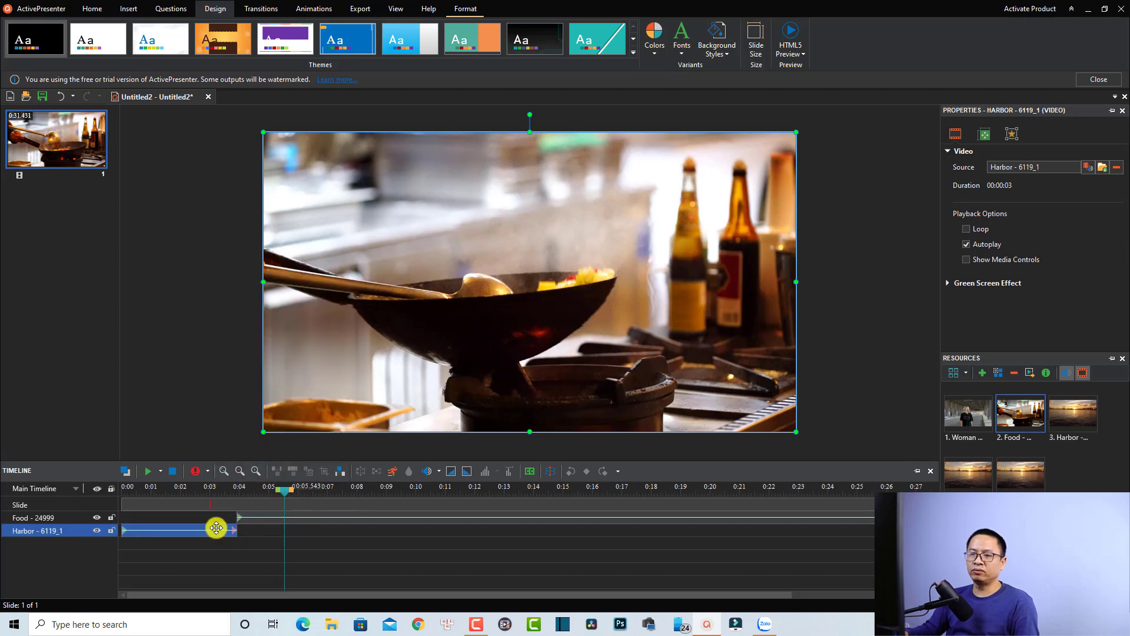
{"action": "left_click", "coordinate": [228, 493]}
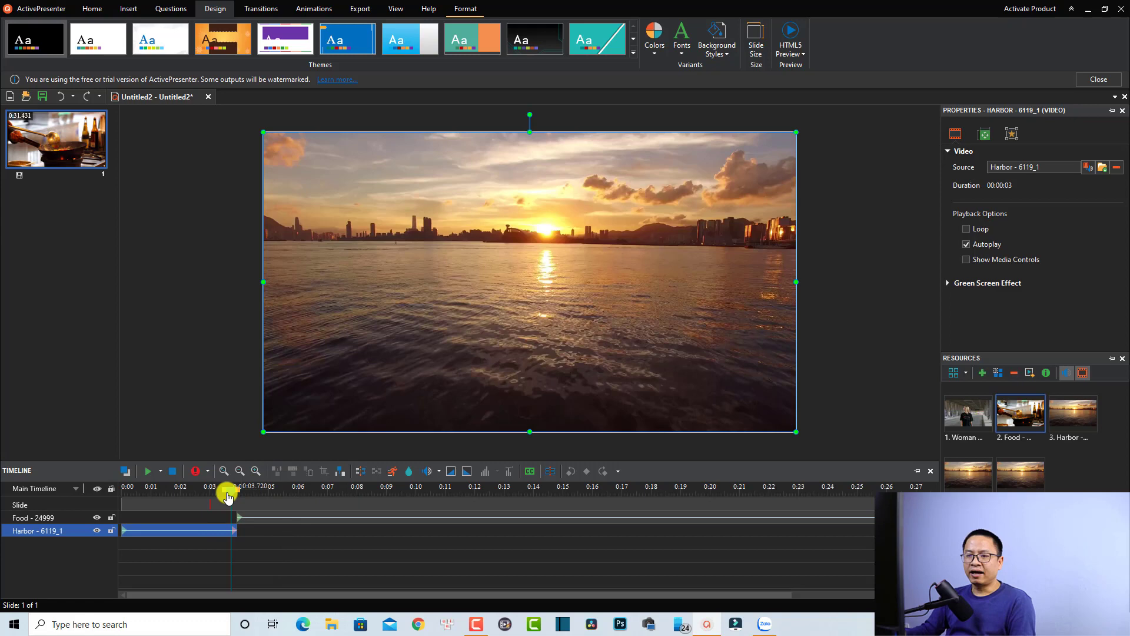
{"action": "left_click_drag", "start_coordinate": [227, 494], "coordinate": [237, 494]}
{"action": "left_click", "coordinate": [259, 518]}
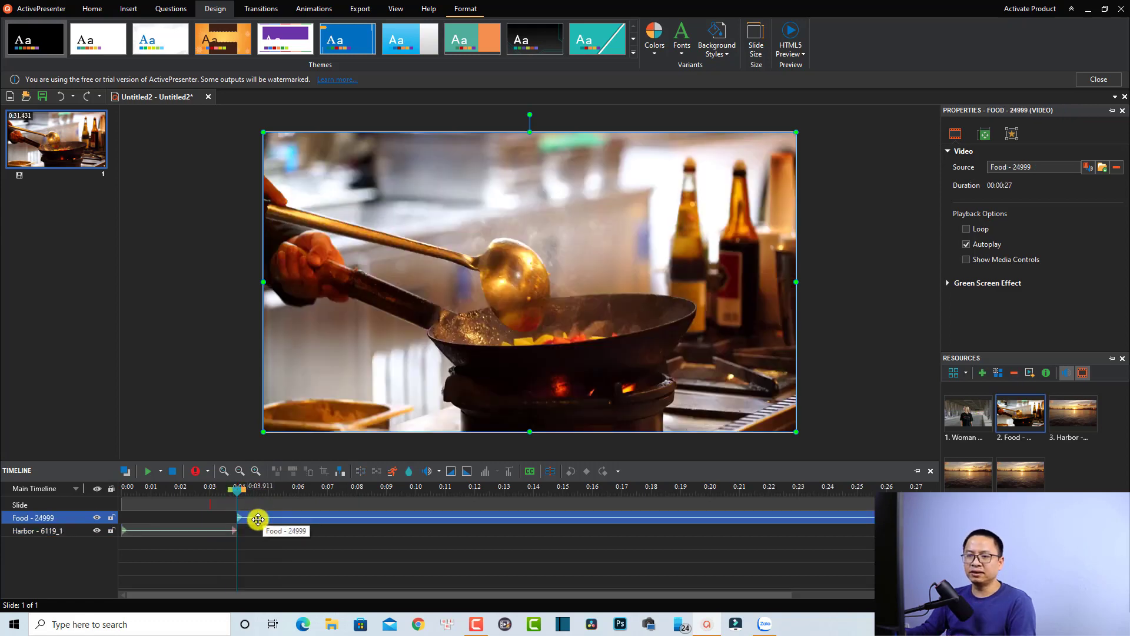
{"action": "left_click", "coordinate": [217, 531]}
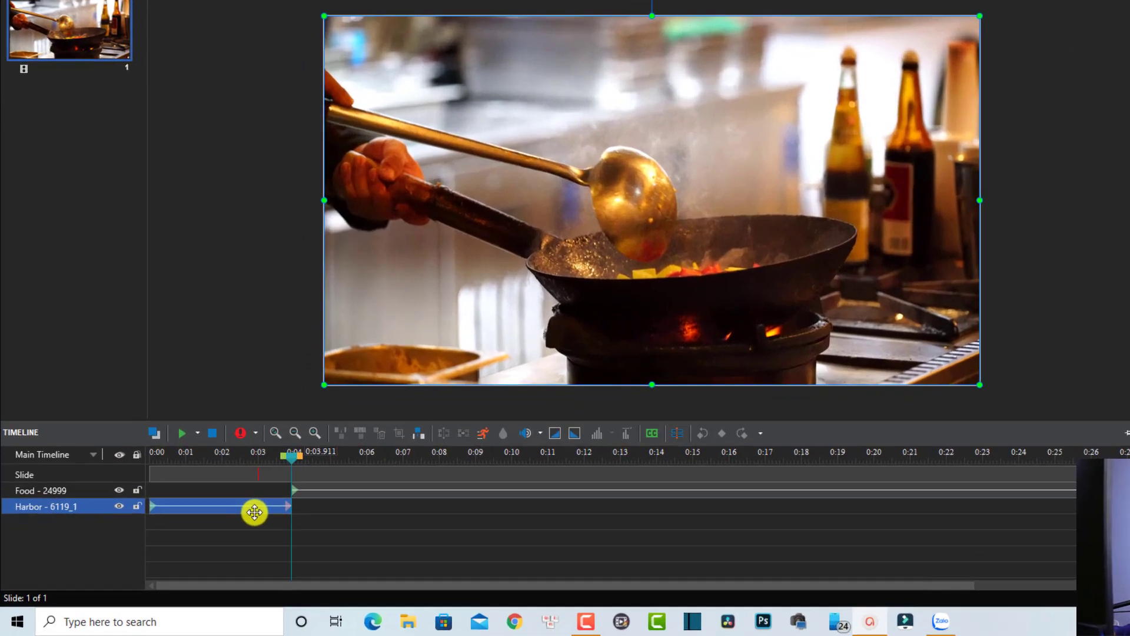
- Insert 1000 ms of time at 0:03.911, then drag the Food clip later to about 0:06
{"action": "left_click", "coordinate": [233, 505]}
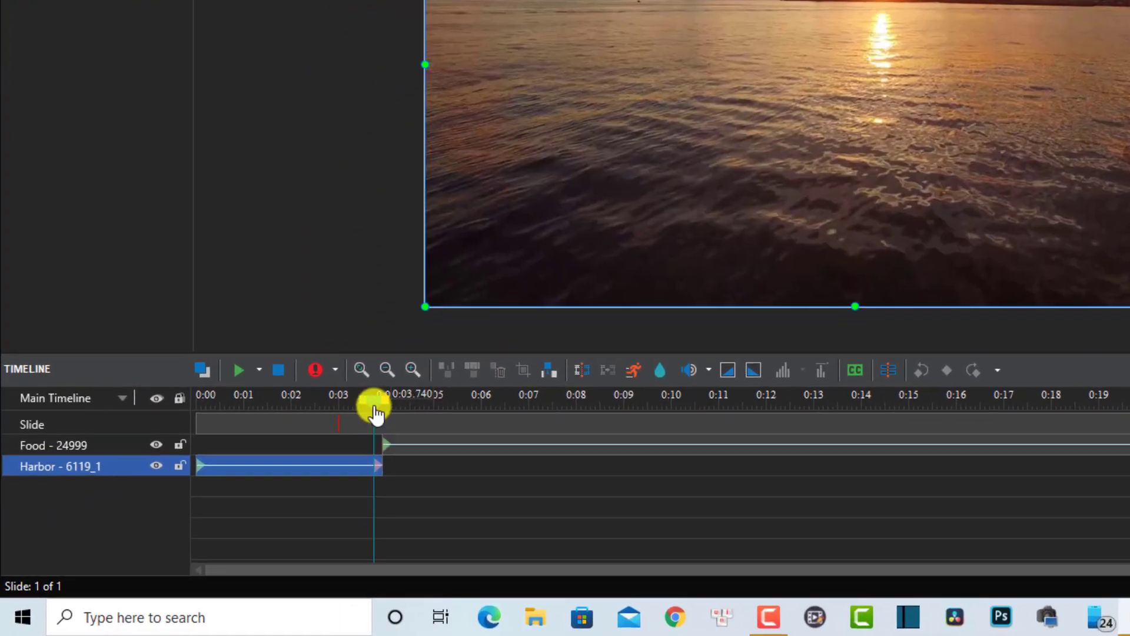
{"action": "left_click", "coordinate": [381, 407]}
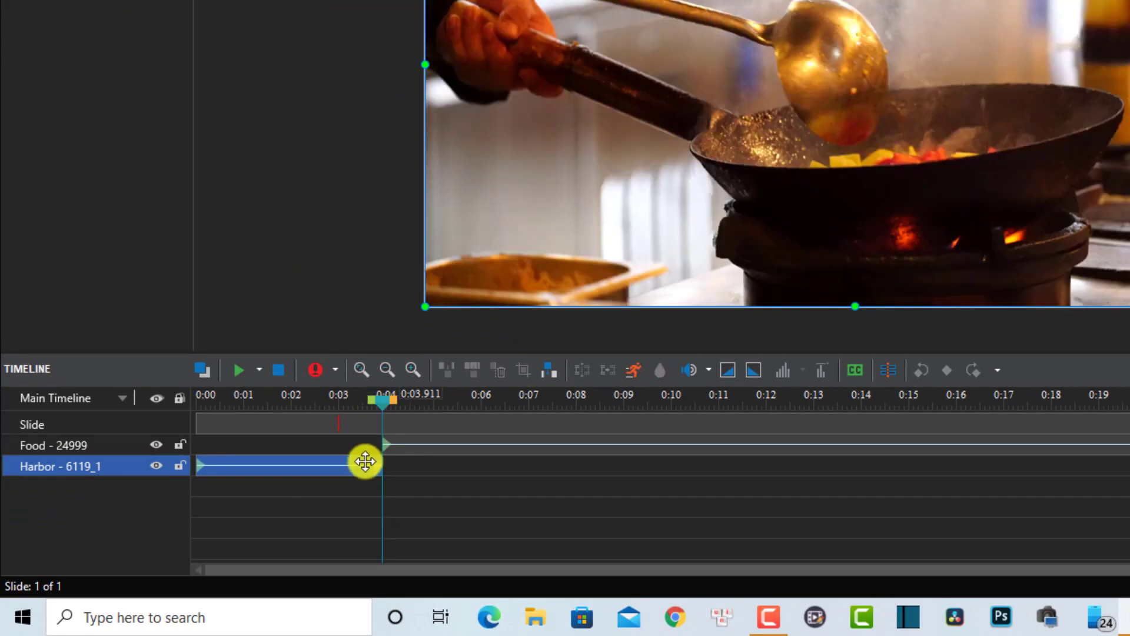
{"action": "left_click", "coordinate": [555, 372]}
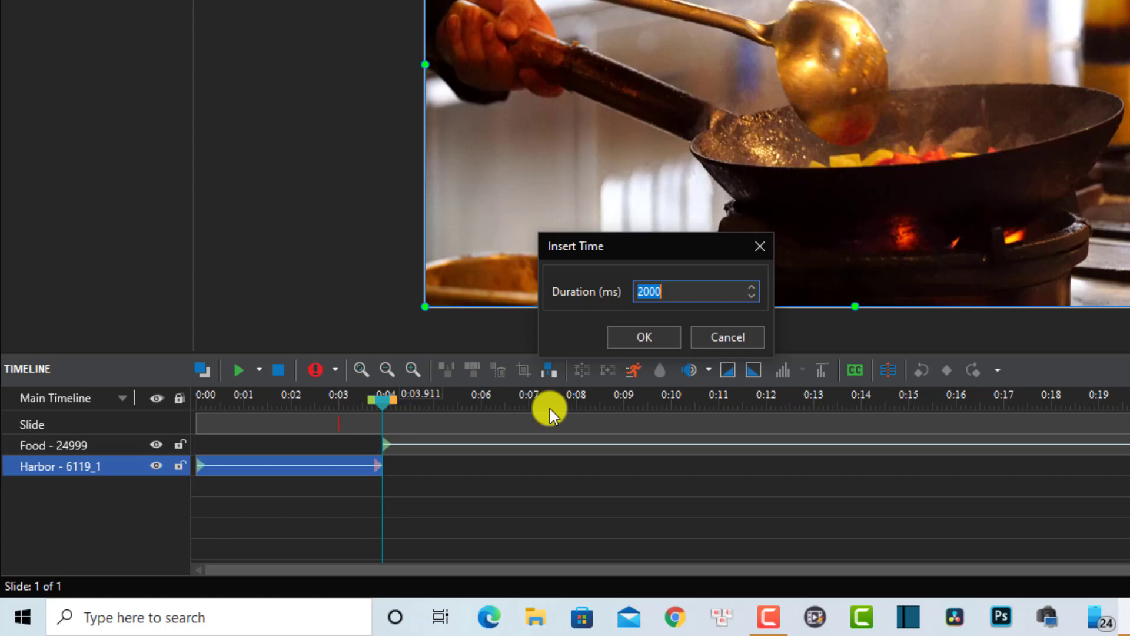
{"action": "left_click", "coordinate": [642, 291]}
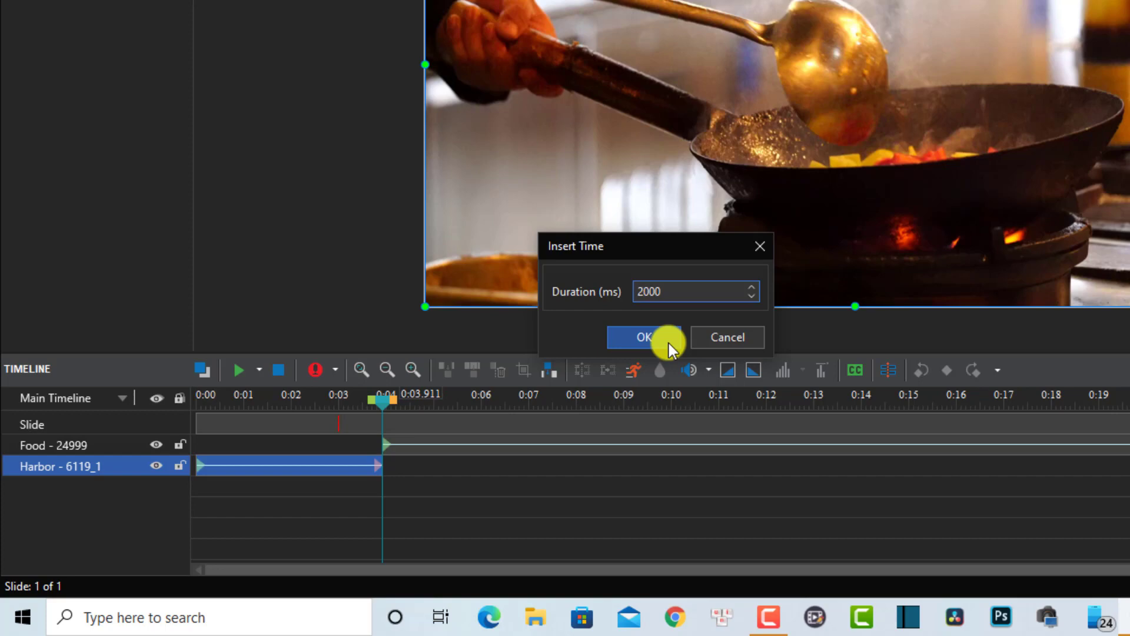
{"action": "key", "text": "BackSpace"}
{"action": "type", "text": "1"}
{"action": "left_click", "coordinate": [649, 336]}
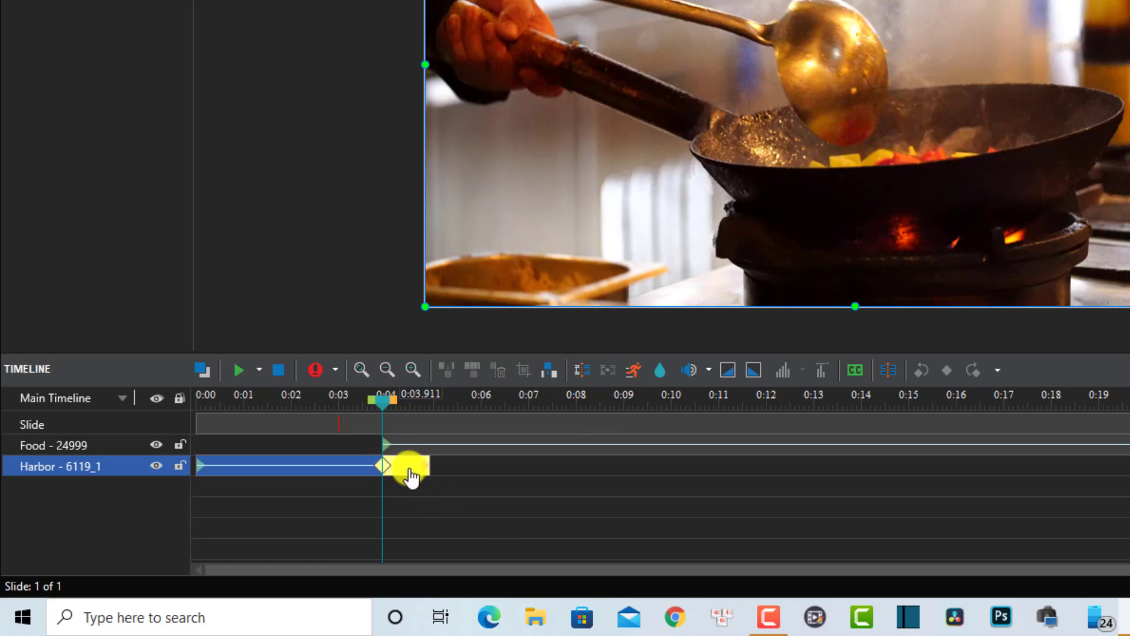
{"action": "left_click", "coordinate": [452, 448]}
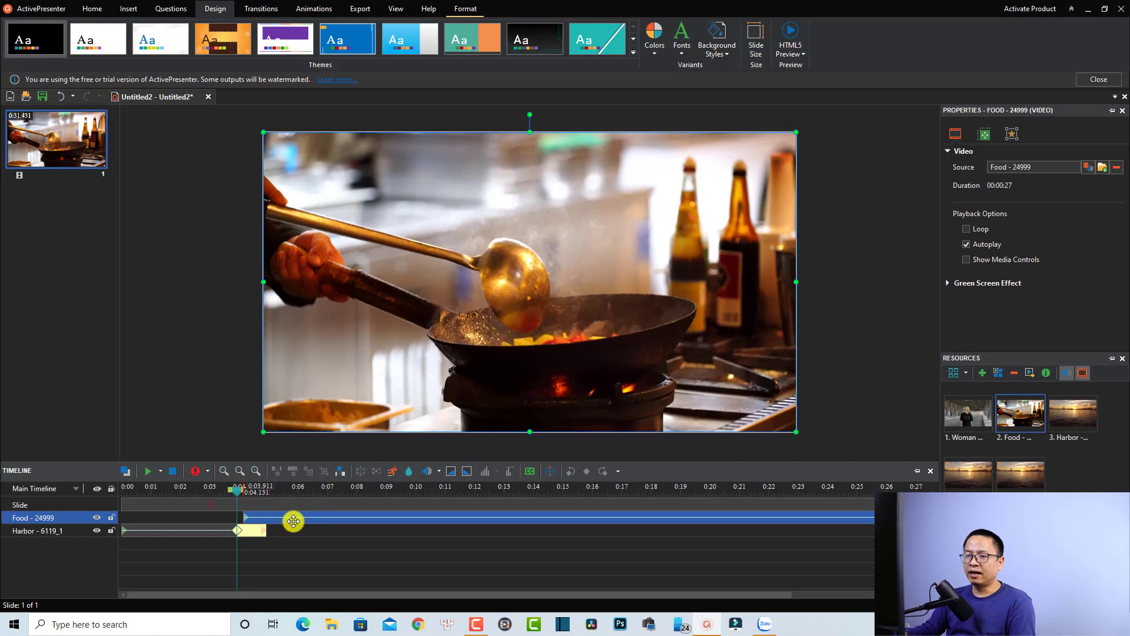
{"action": "left_click_drag", "start_coordinate": [293, 521], "coordinate": [352, 521]}
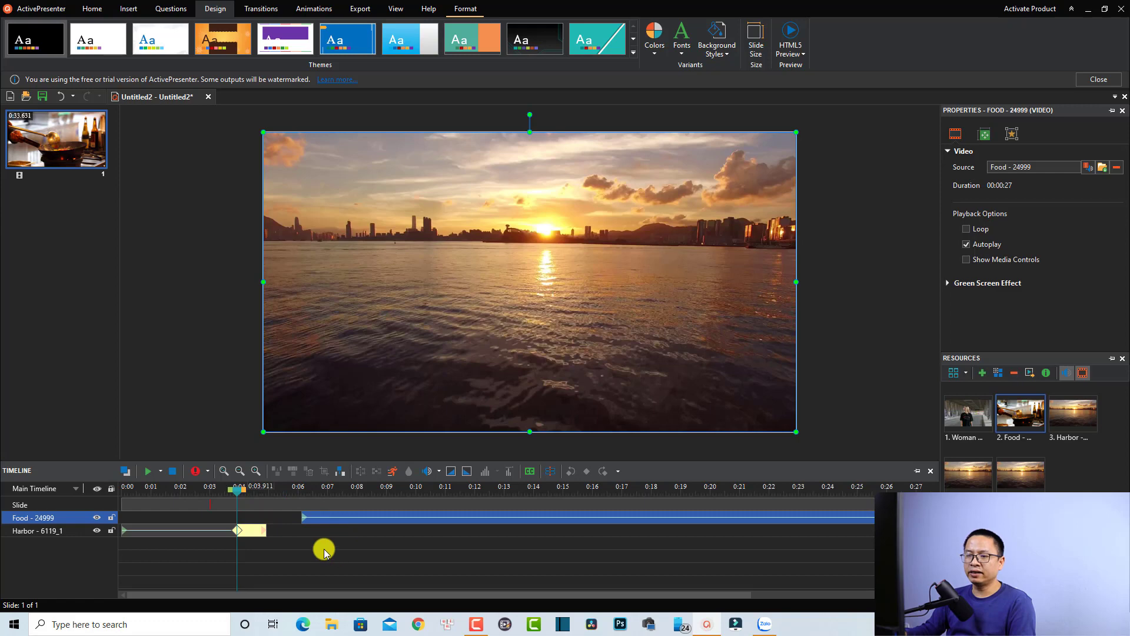
- Preview the freeze from about 0:01.7, then drag the Food clip back to start near 0:03.9
{"action": "left_click", "coordinate": [169, 489]}
{"action": "left_click", "coordinate": [170, 552]}
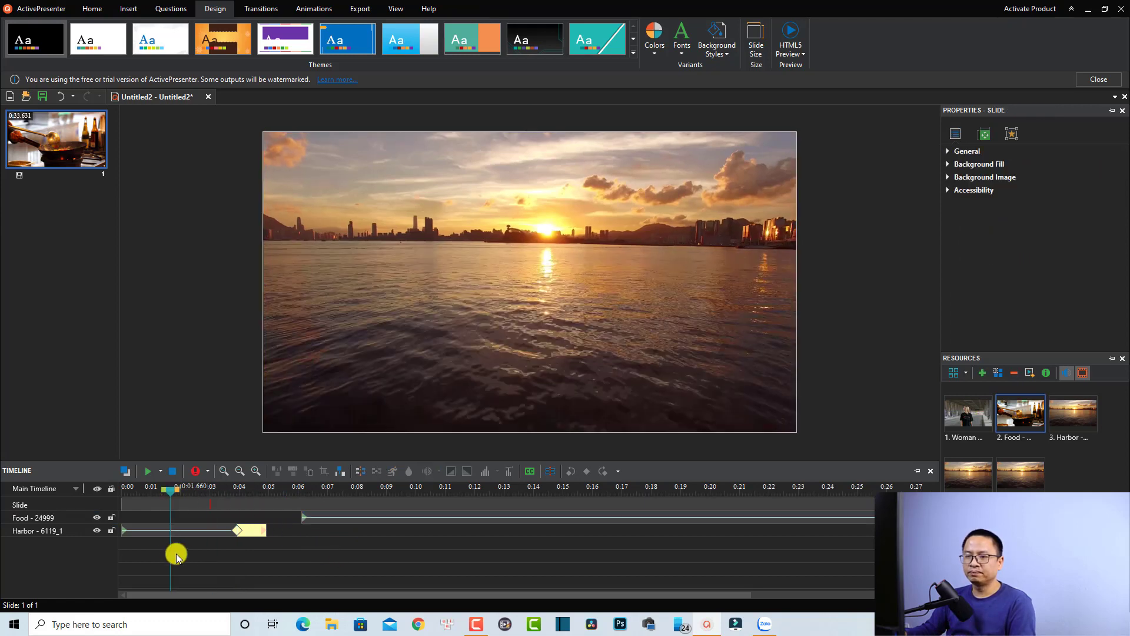
{"action": "key", "text": "space"}
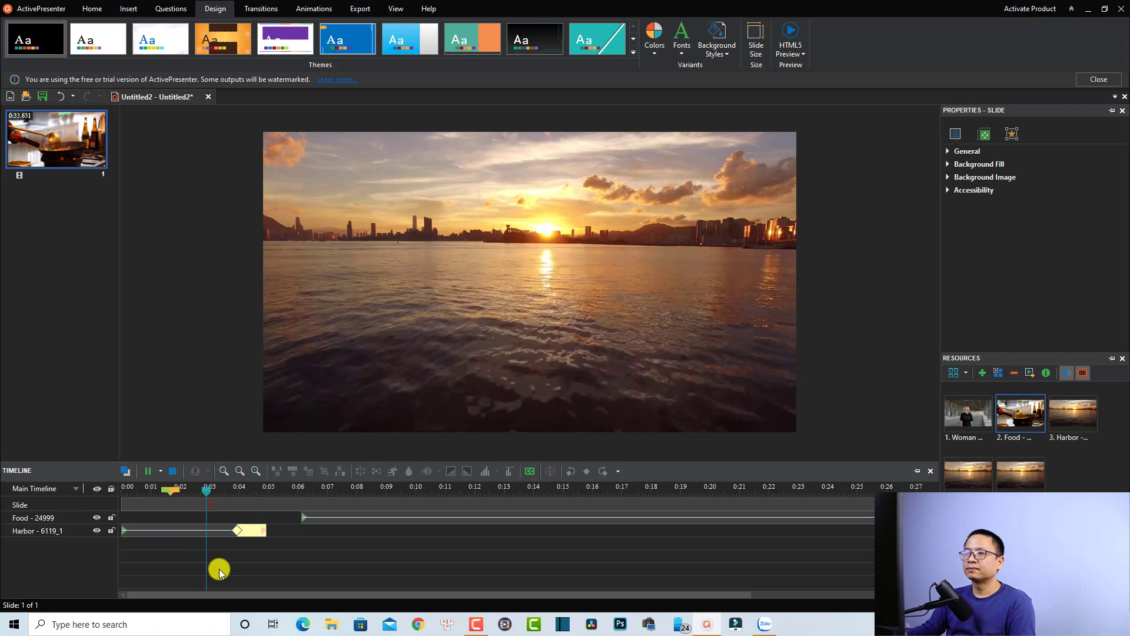
{"action": "key", "text": "space"}
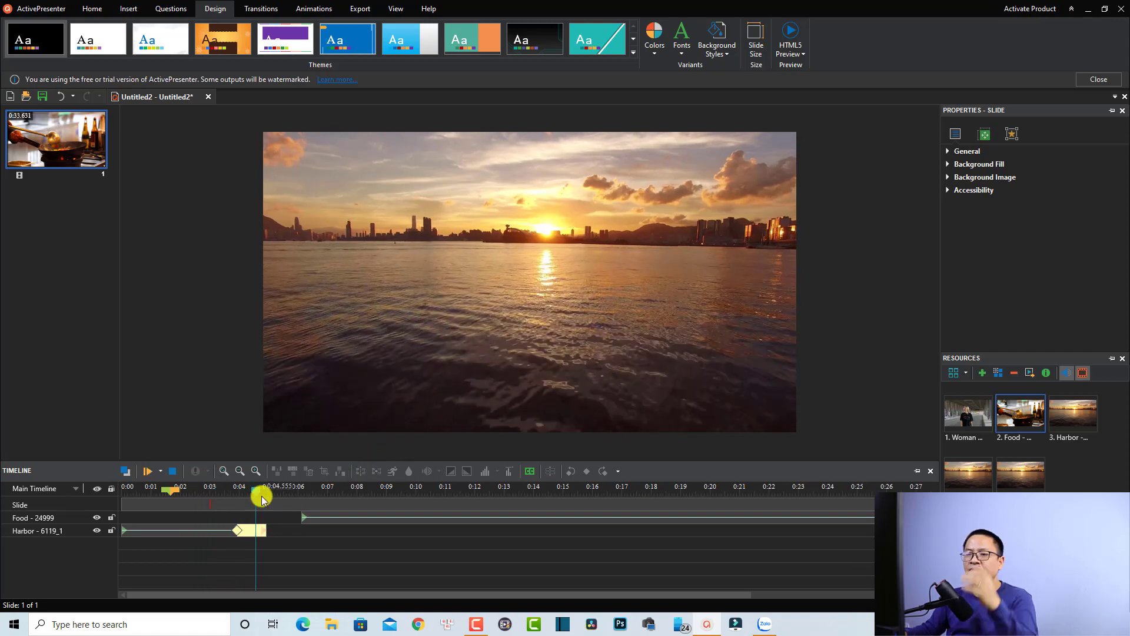
{"action": "left_click", "coordinate": [346, 519]}
{"action": "left_click_drag", "start_coordinate": [346, 519], "coordinate": [285, 519]}
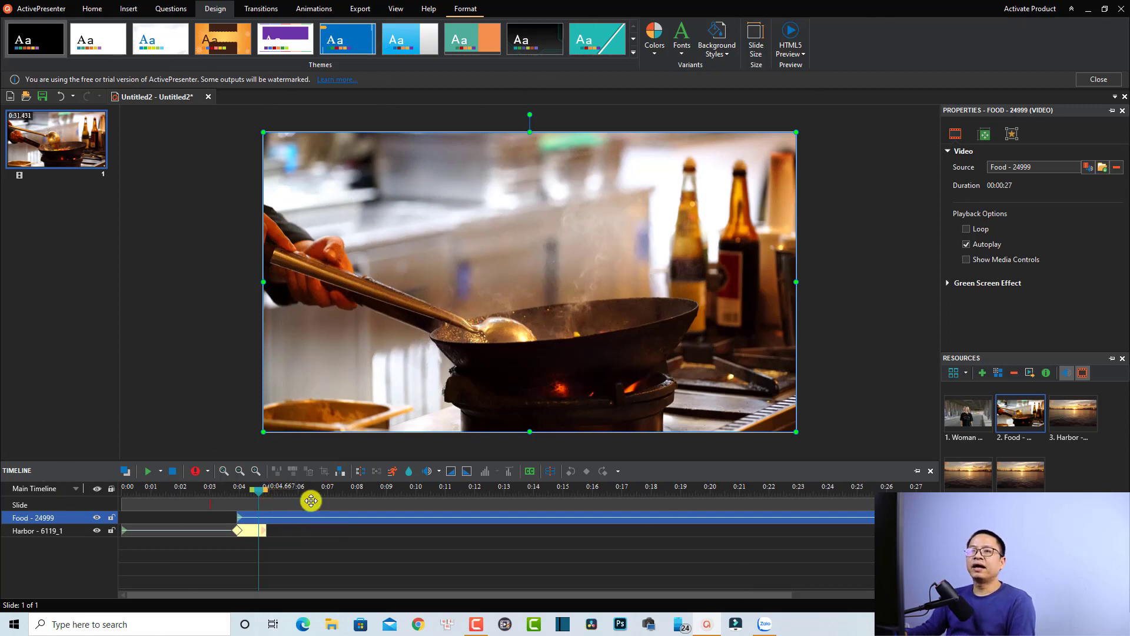
- Apply the Expand entrance effect to the Food - 24999 clip from the Animations tab
{"action": "left_click", "coordinate": [305, 10]}
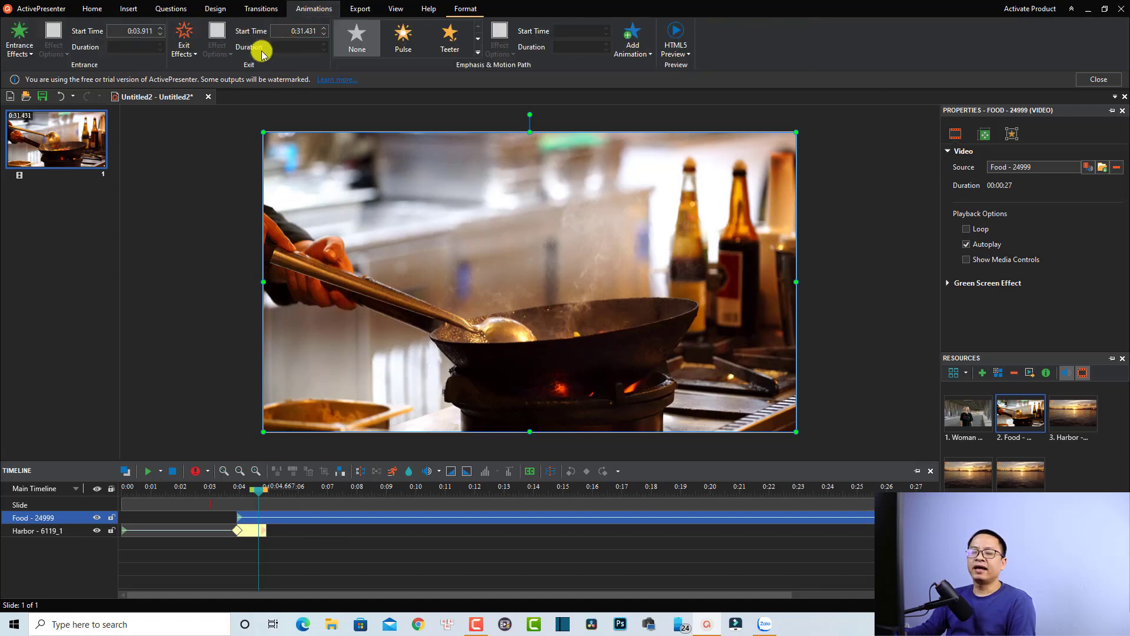
{"action": "left_click", "coordinate": [21, 56]}
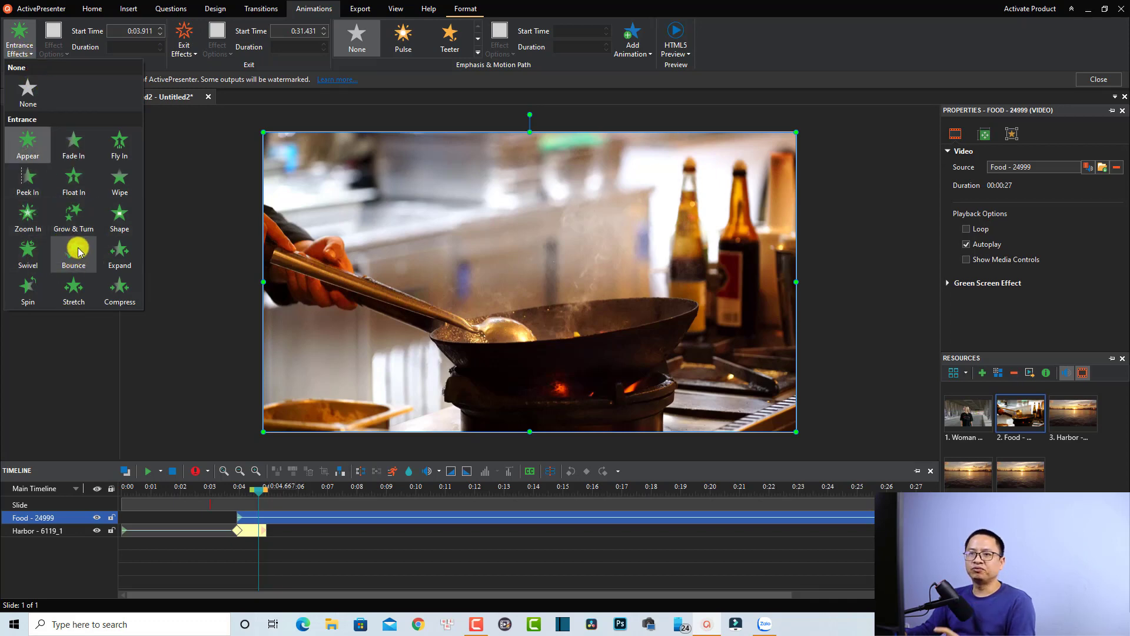
{"action": "left_click", "coordinate": [120, 259]}
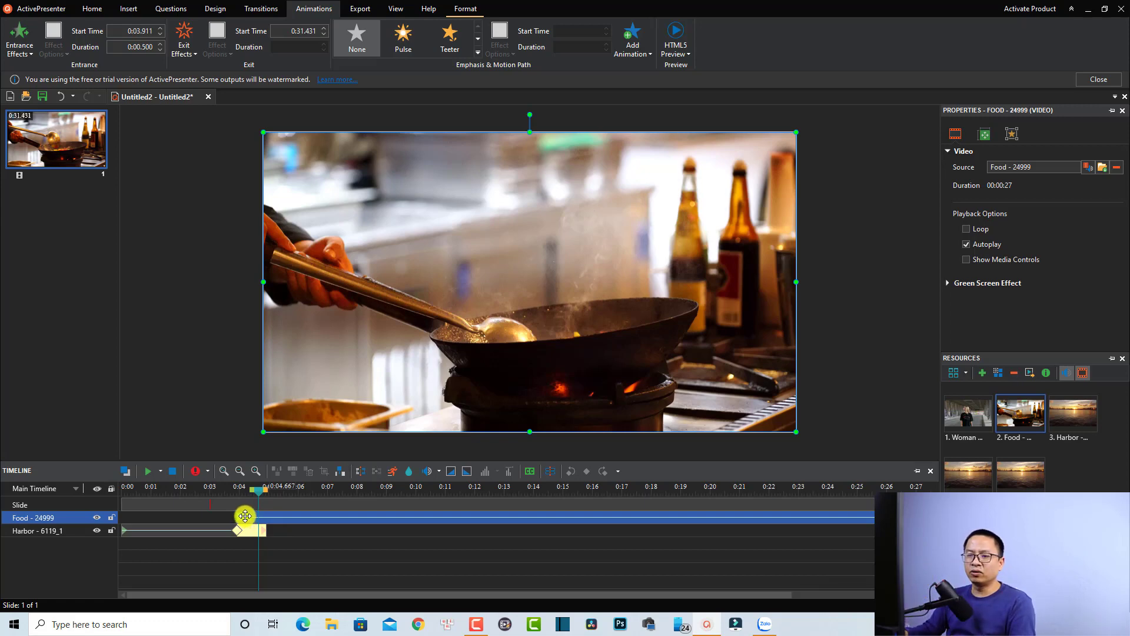
- Set the Expand effect's duration to 0:01.000 and move the playhead back to about 0:02.3
{"action": "double_click", "coordinate": [245, 516]}
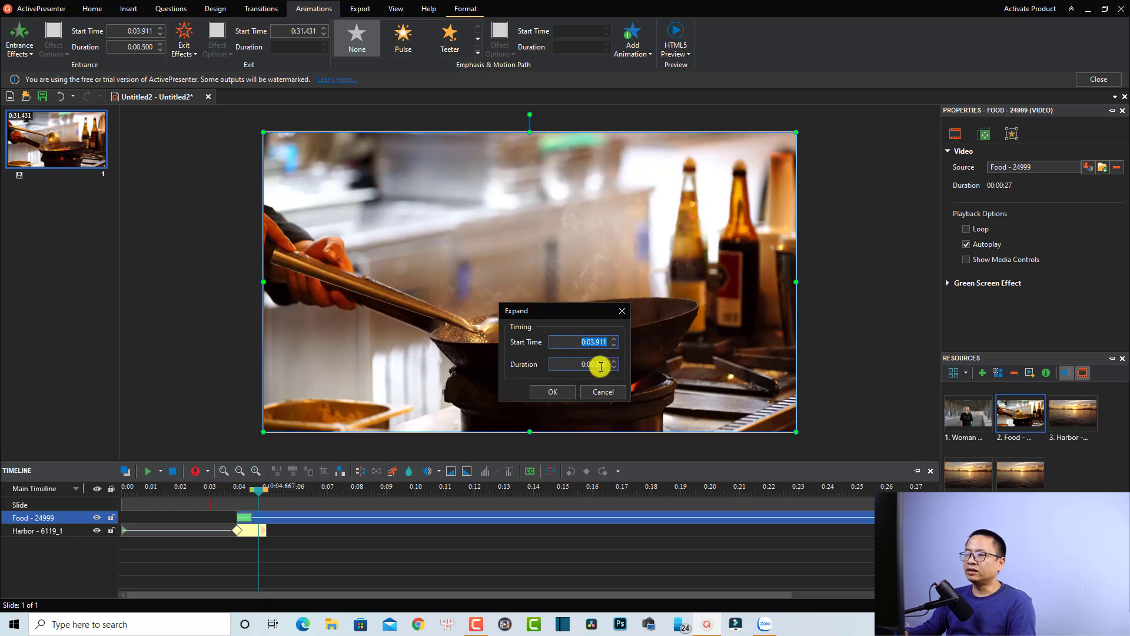
{"action": "left_click", "coordinate": [602, 364]}
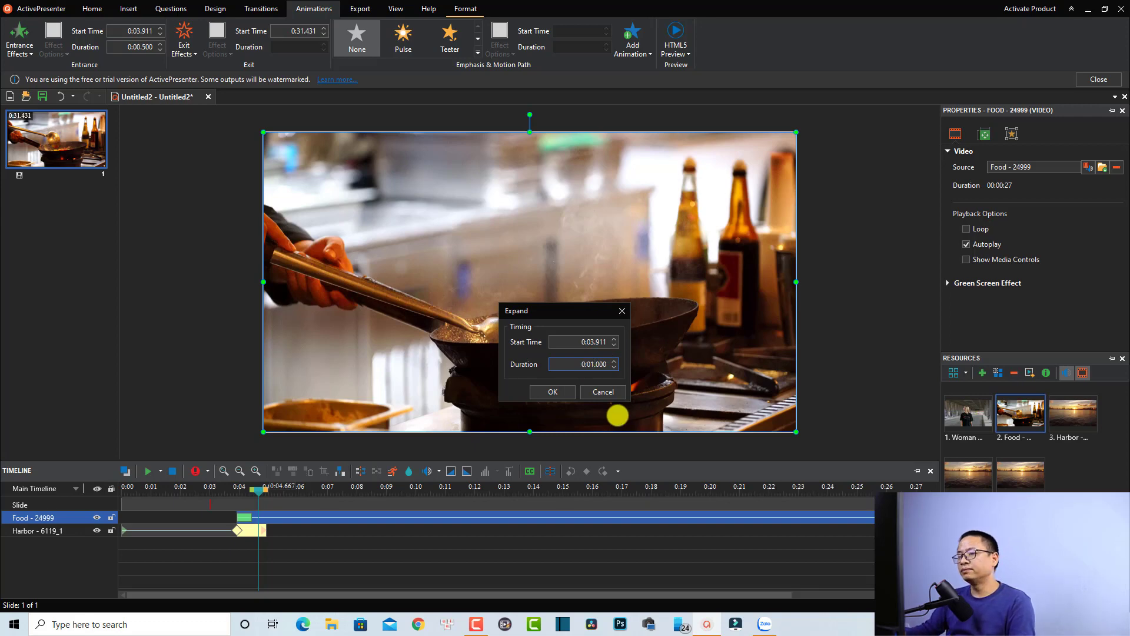
{"action": "left_click", "coordinate": [551, 394]}
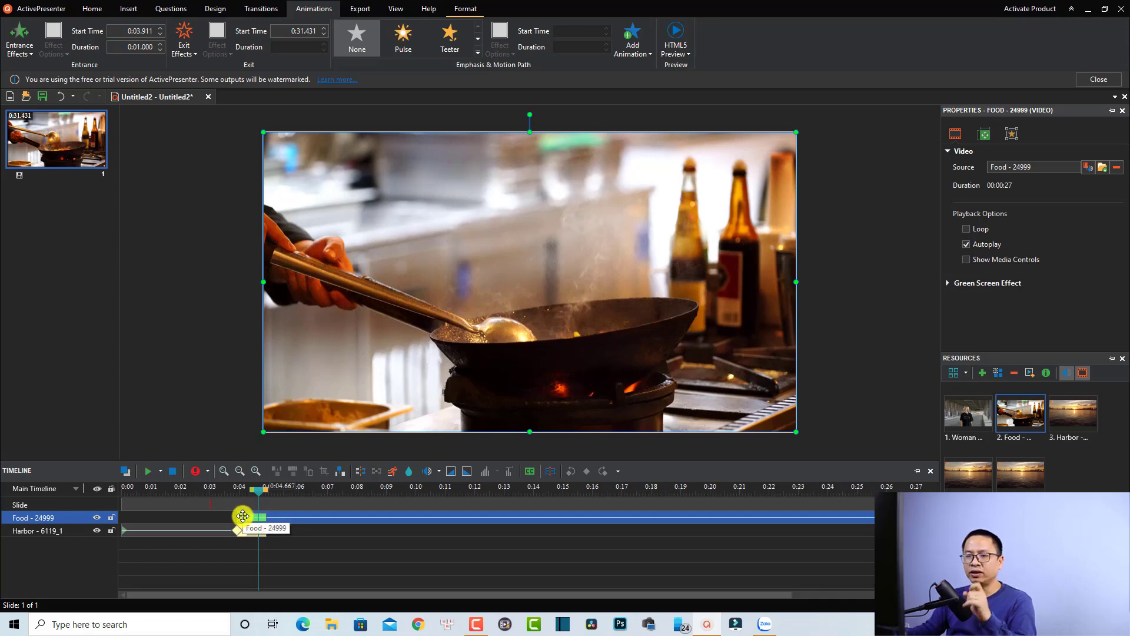
{"action": "left_click", "coordinate": [192, 498]}
{"action": "left_click", "coordinate": [303, 564]}
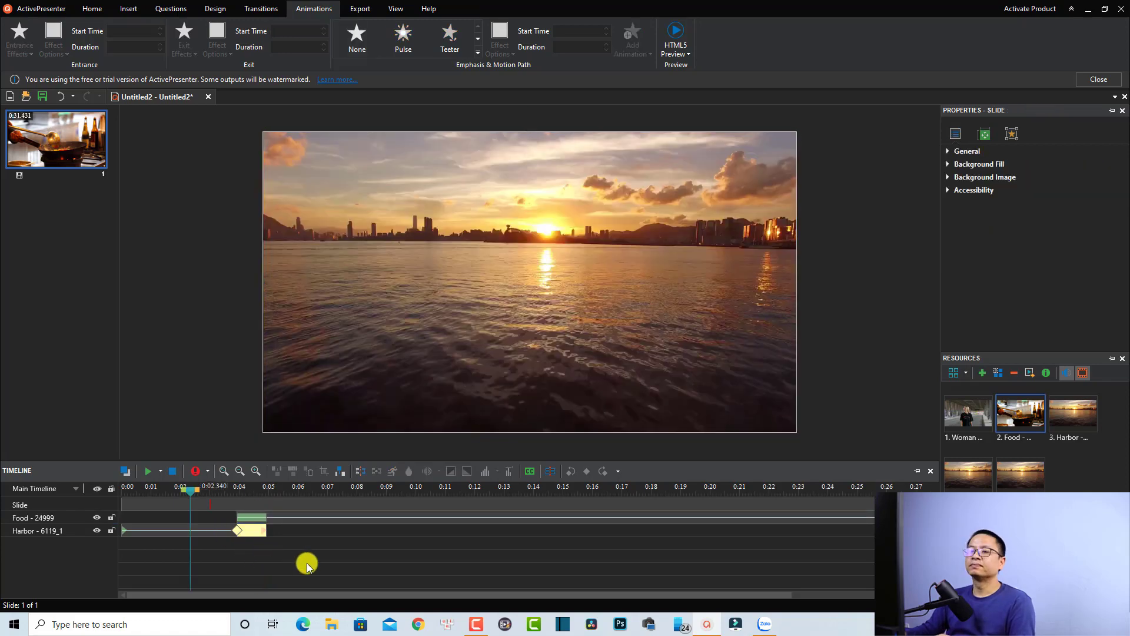
- Play the timeline from 0:02.340 to watch the freeze frame and the food clip's Expand entrance
{"action": "key", "text": "space"}
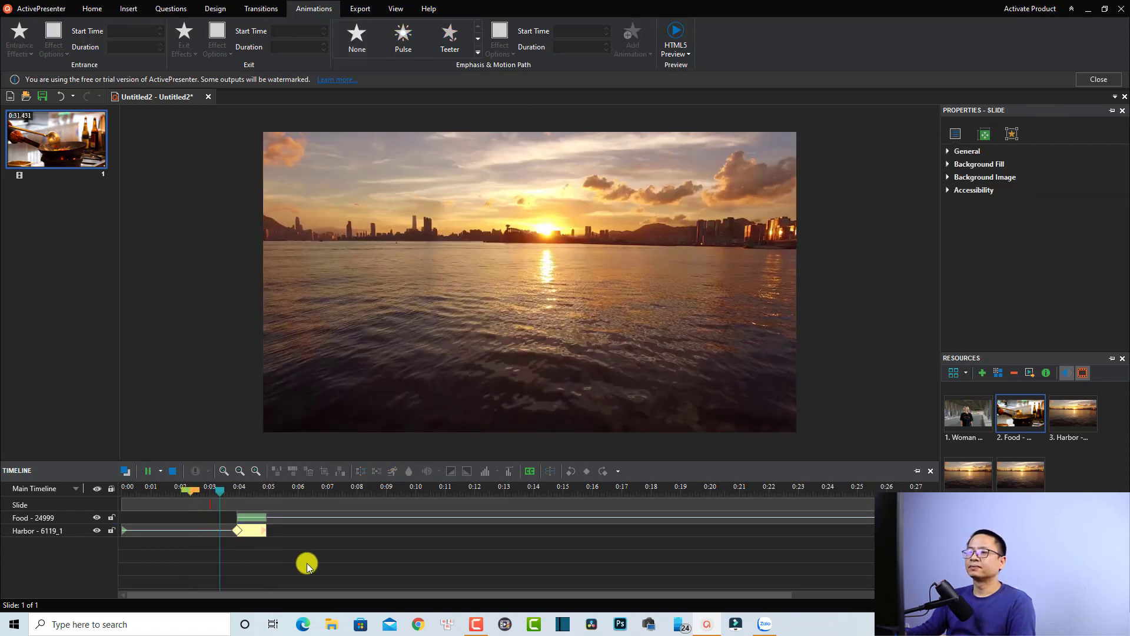